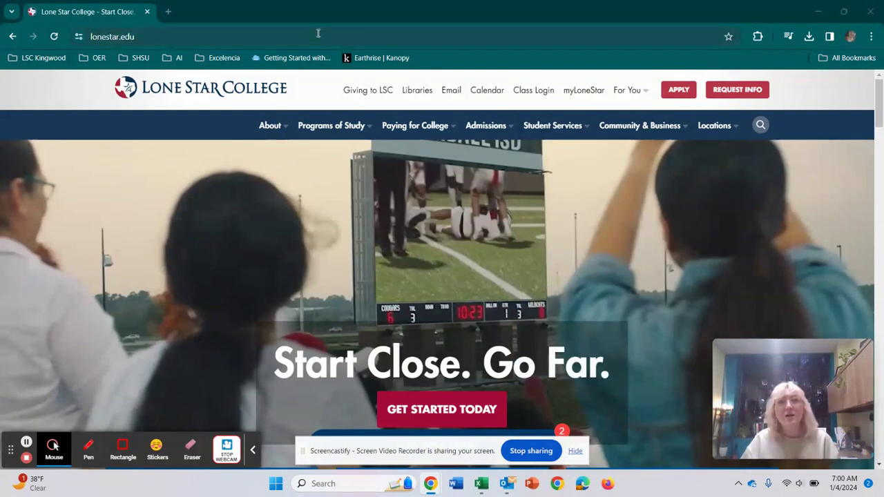
Load lonestar.edu and open the college's Libraries page
left_click(209, 36)
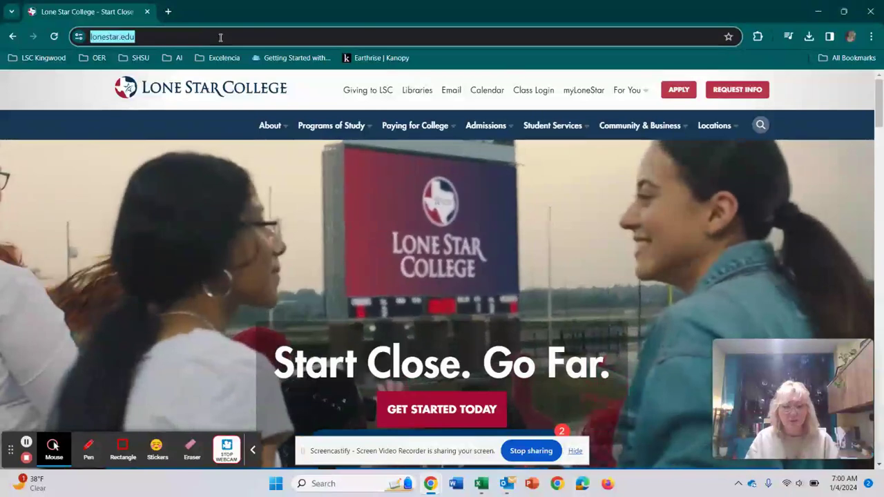
key("Return")
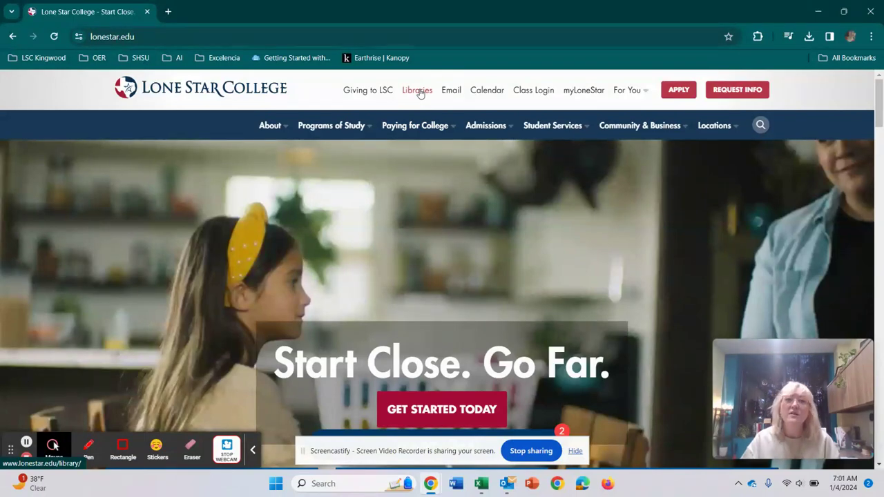
left_click(418, 91)
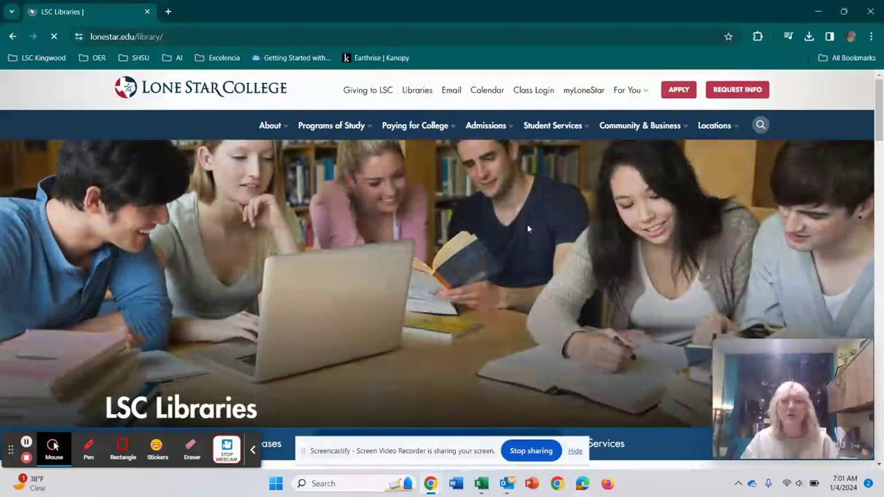
Go to the library's Research Databases and open the Literature subject page
scroll(557, 262, "down", 2)
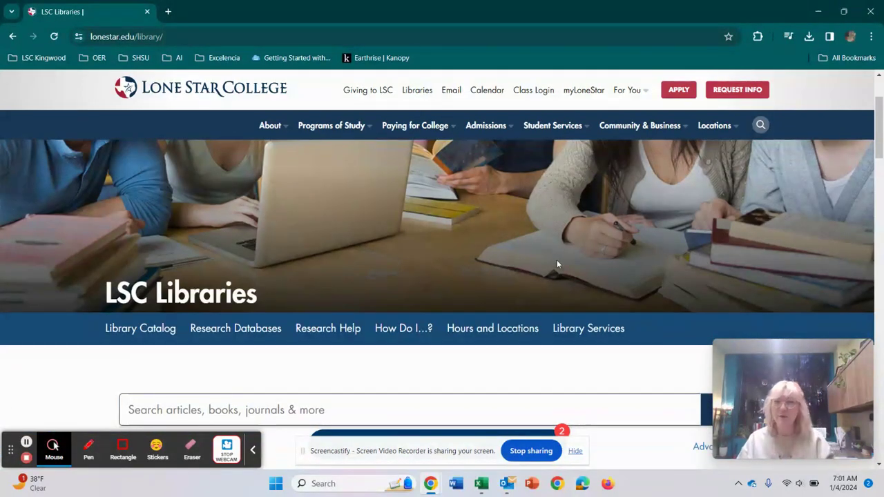
scroll(556, 264, "down", 2)
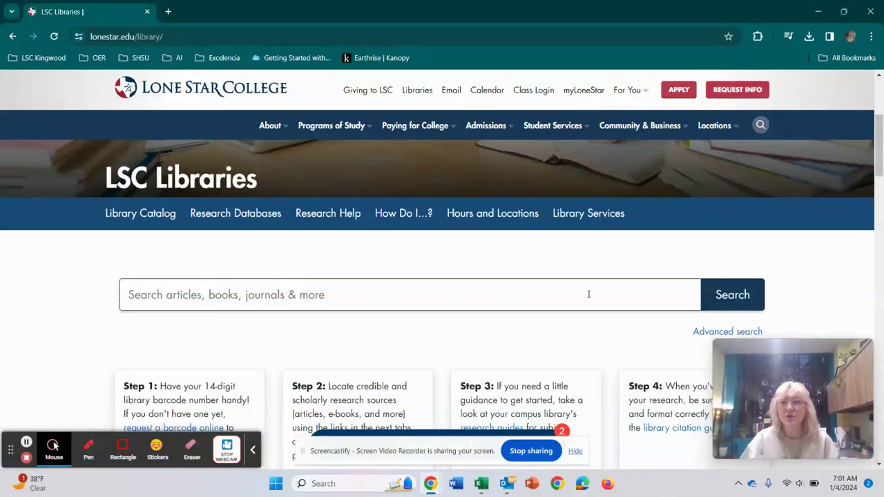
left_click(257, 218)
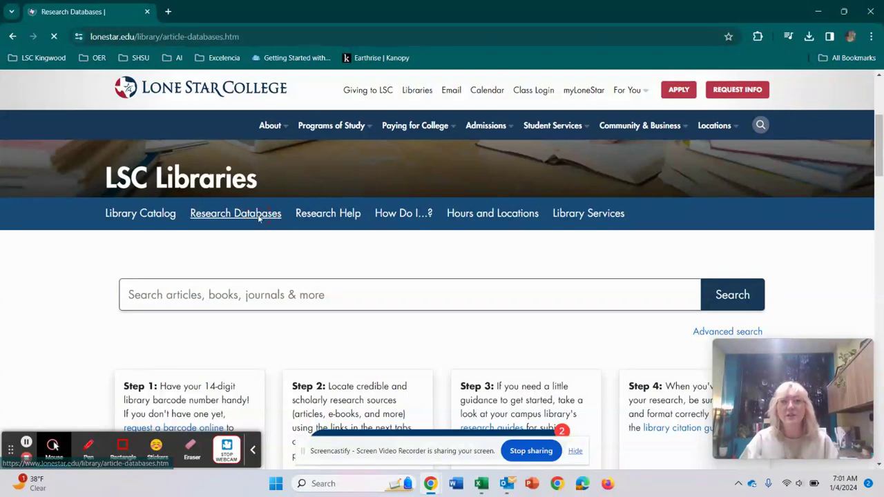
scroll(506, 271, "down", 2)
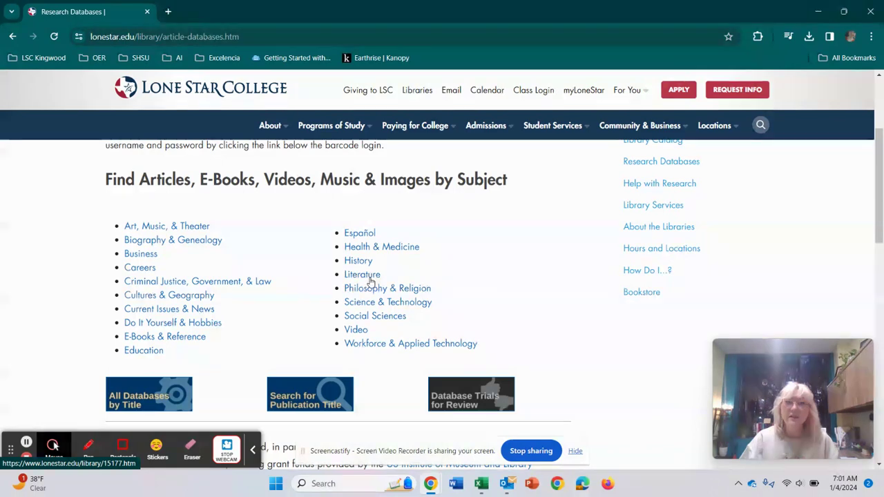
left_click(371, 280)
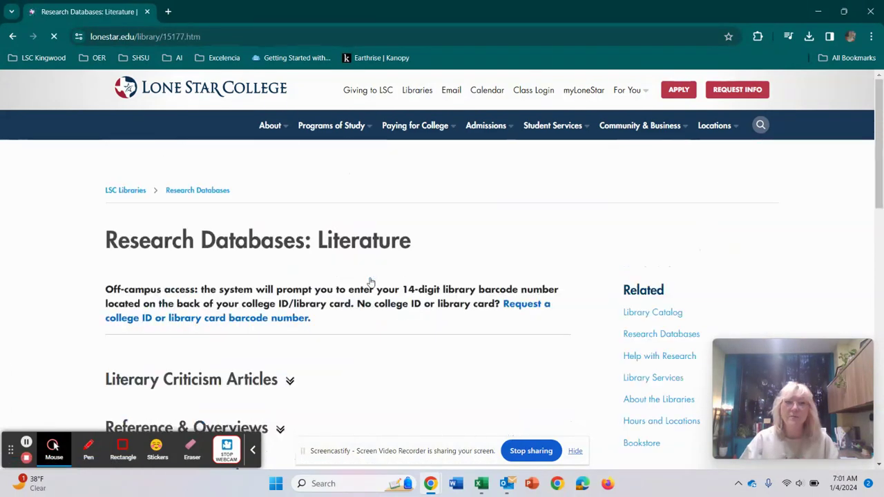
Expand the Literary Criticism Articles section and review the databases it lists, through Academic Search Complete
scroll(367, 274, "down", 3)
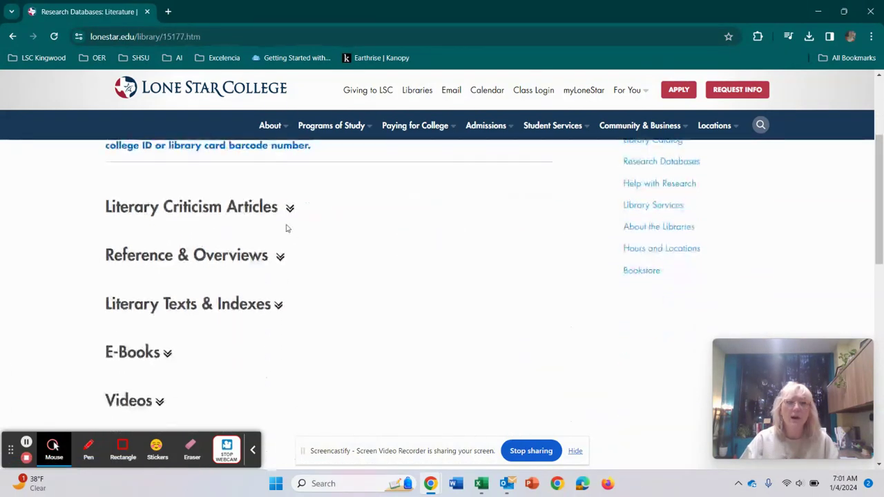
left_click(289, 208)
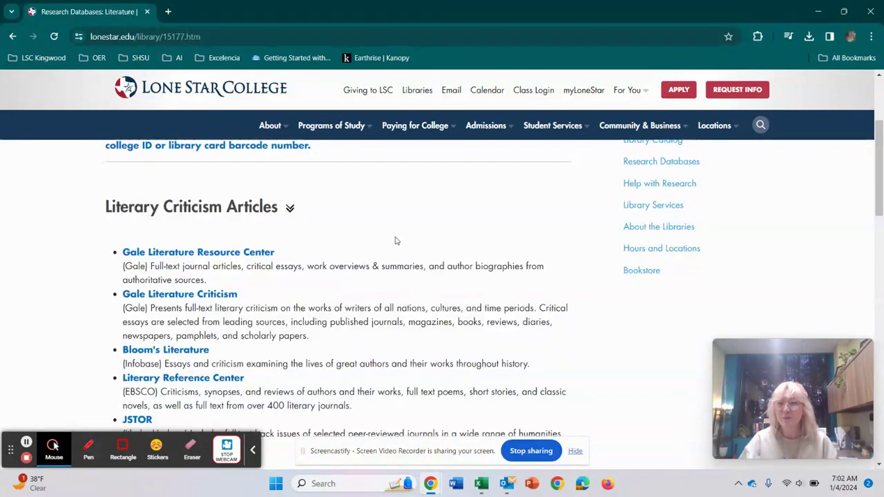
scroll(396, 240, "down", 1)
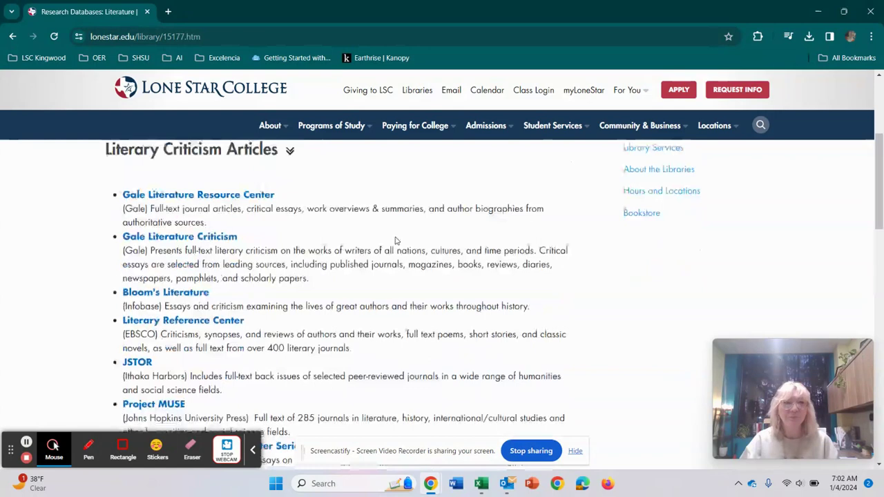
scroll(396, 240, "down", 1)
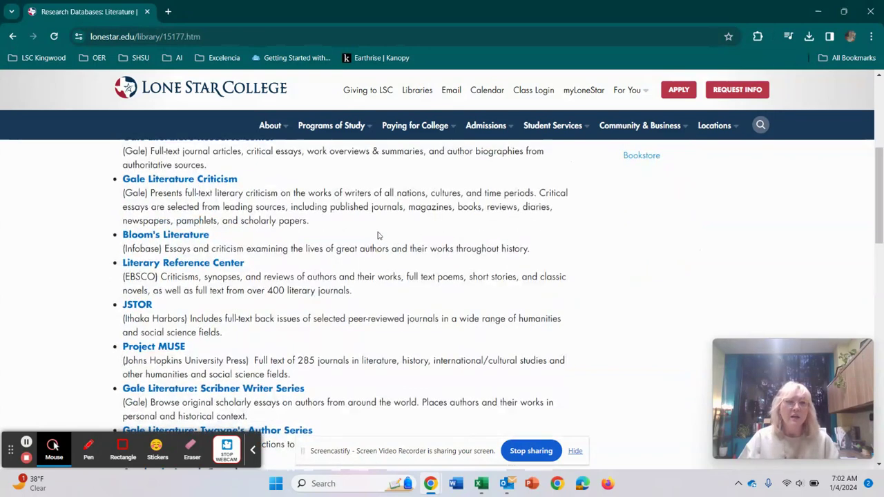
scroll(287, 197, "up", 1)
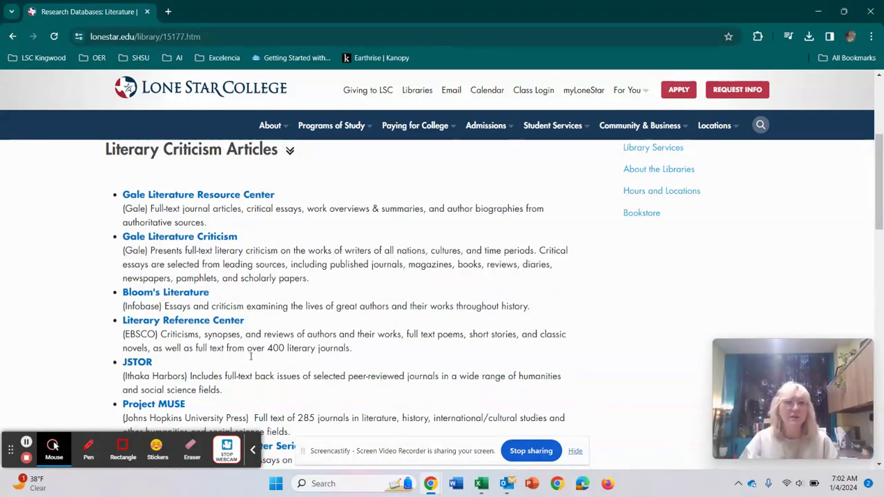
scroll(298, 297, "down", 2)
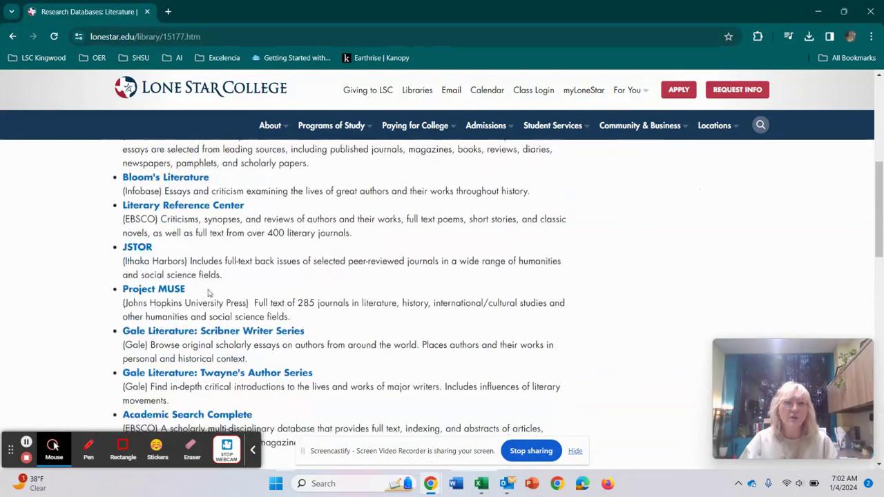
scroll(286, 299, "down", 1)
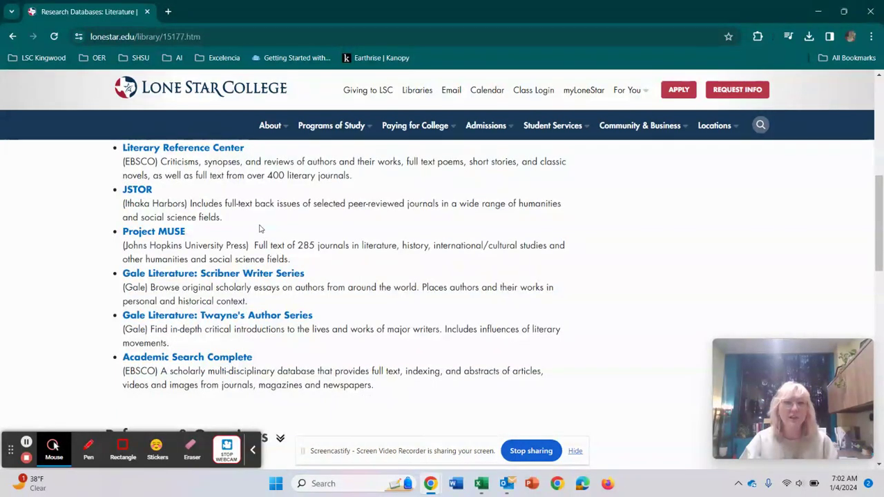
scroll(357, 313, "down", 1)
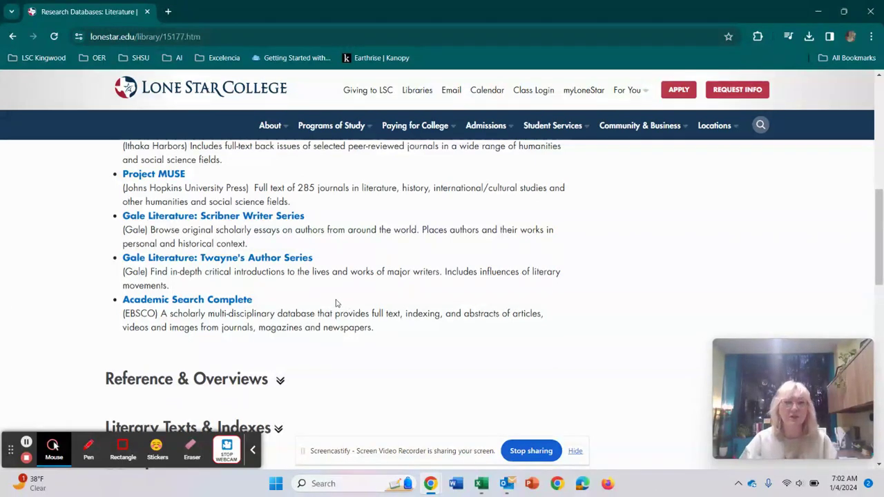
scroll(336, 304, "down", 1)
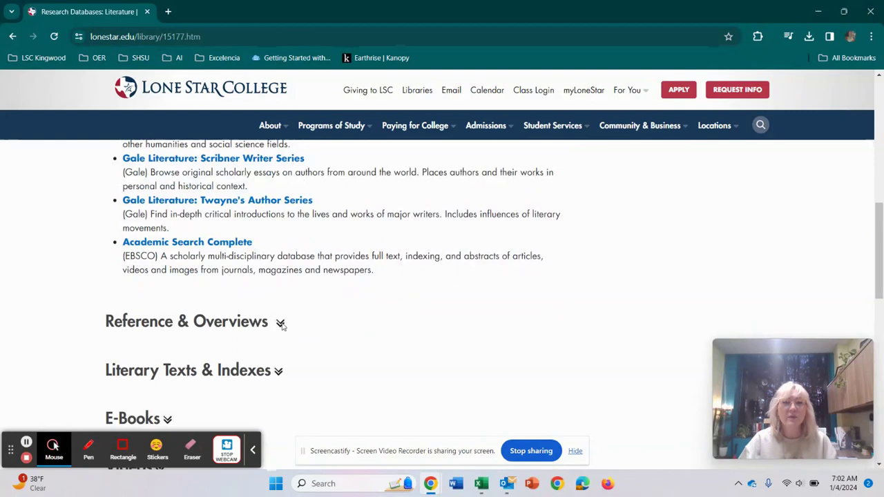
Expand the Reference & Overviews section and compare its databases with those under Literary Criticism Articles
left_click(281, 323)
scroll(339, 298, "down", 3)
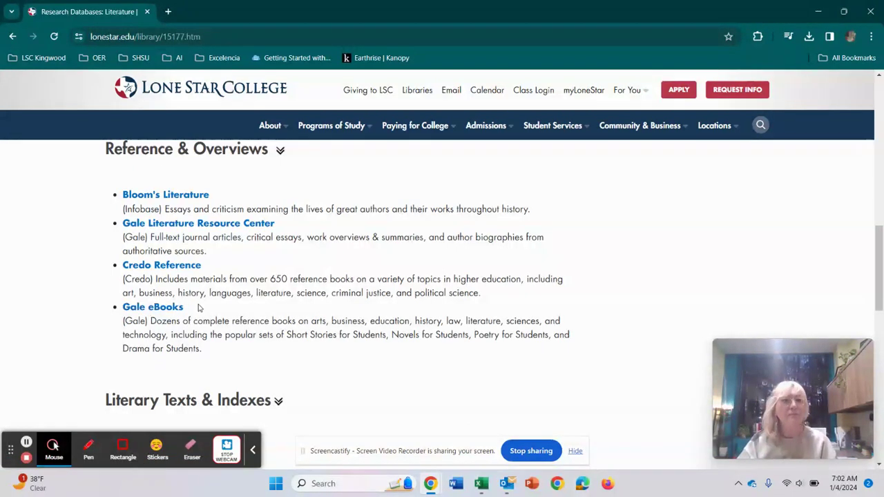
scroll(247, 314, "up", 1)
scroll(247, 314, "down", 7)
scroll(247, 314, "up", 2)
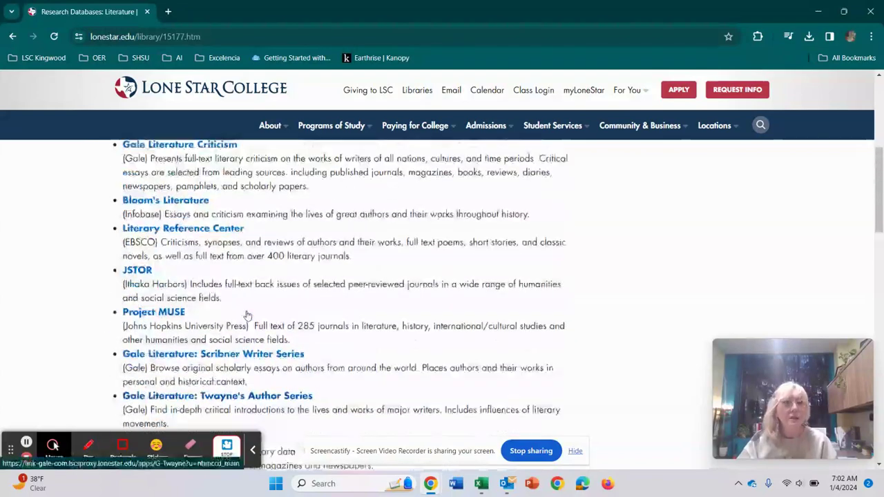
scroll(209, 294, "up", 1)
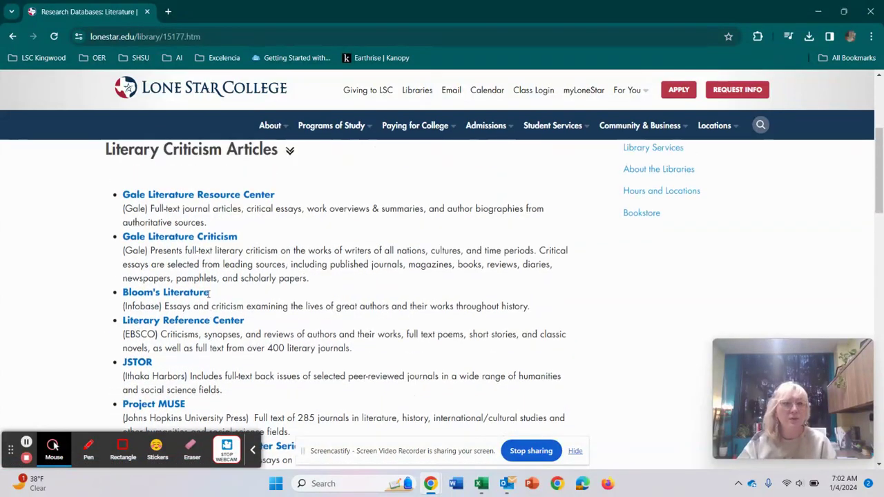
Open the Academic Search Complete database from the Literary Criticism Articles list
scroll(256, 297, "down", 5)
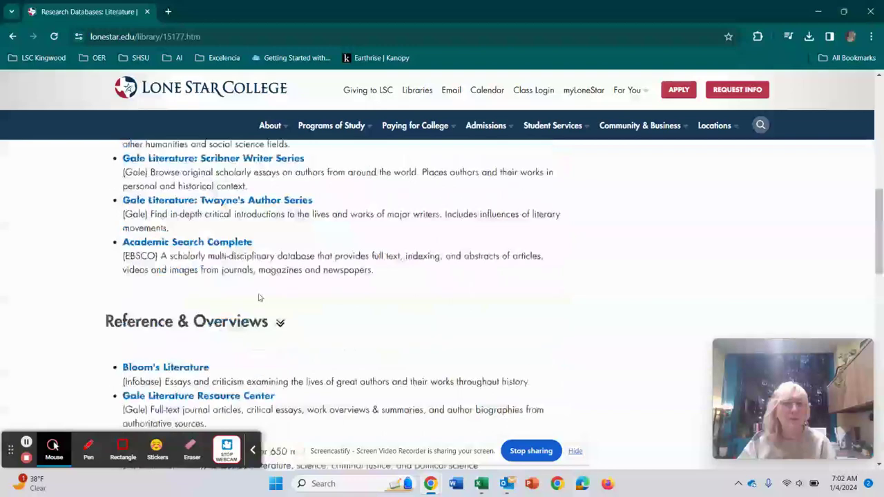
scroll(252, 301, "up", 1)
left_click(226, 300)
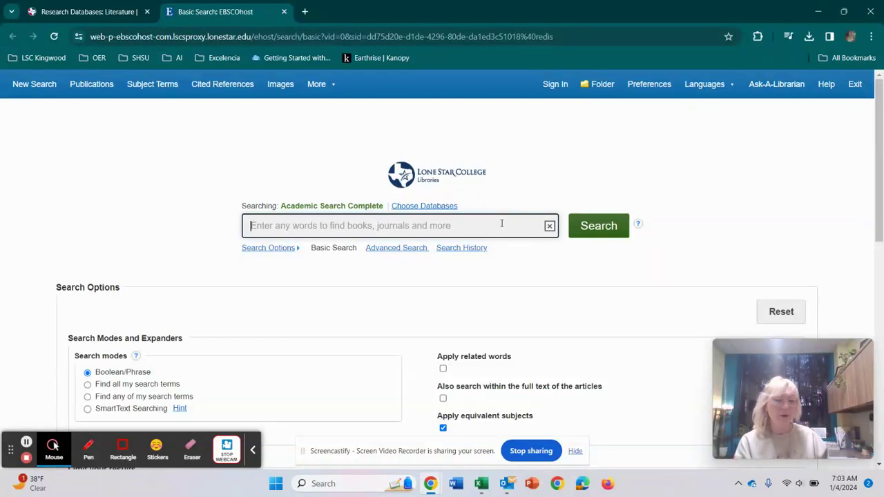
Search Academic Search Complete for "1984 George Orwell"
type("1984 ")
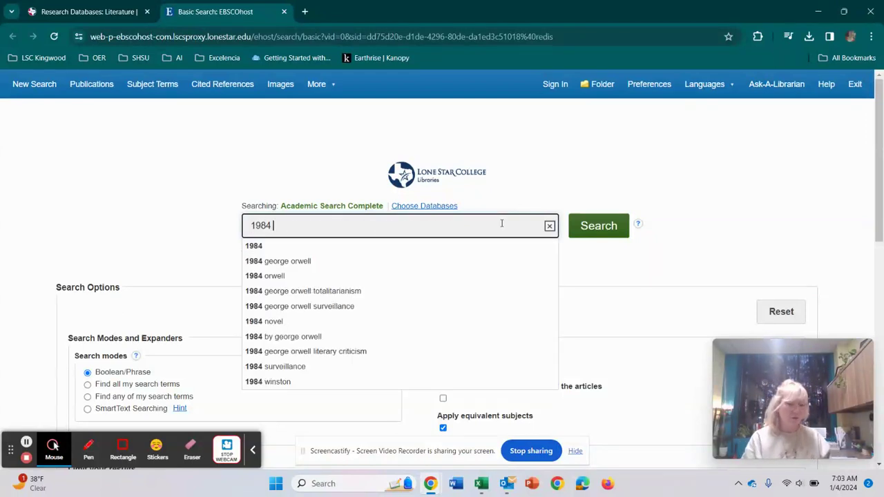
type("George ")
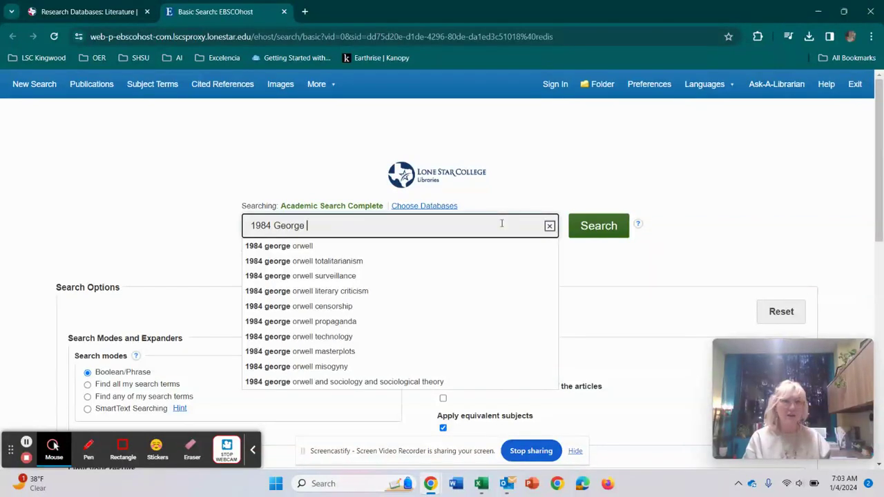
type("Orw")
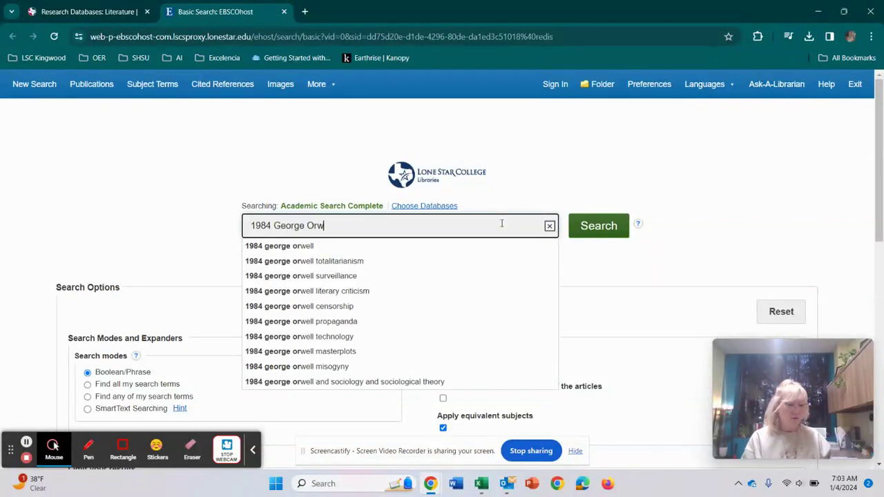
type("ell")
key("Return")
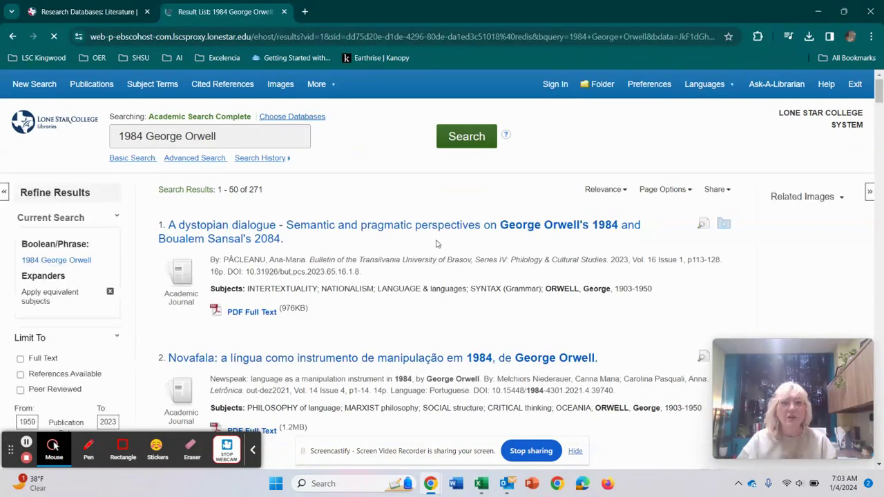
Open the first result, "A dystopian dialogue" on Orwell's 1984 and Sansal's 2084, and read its abstract
scroll(467, 290, "down", 3)
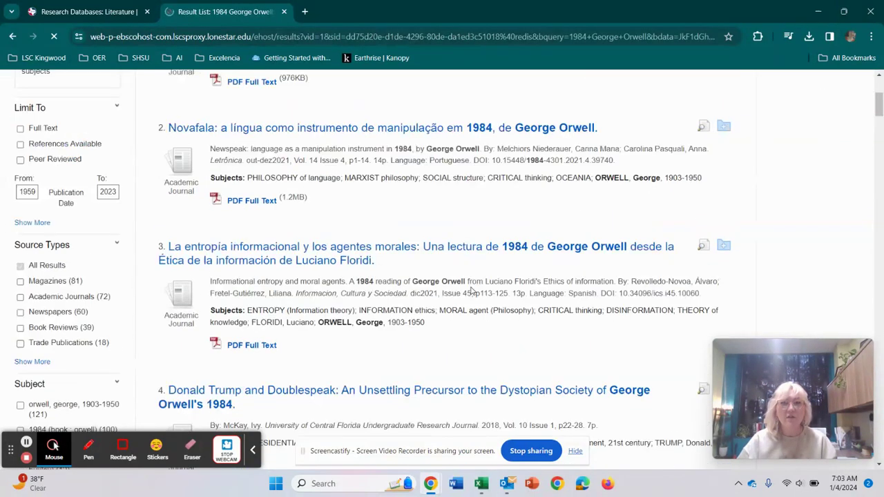
scroll(472, 291, "up", 3)
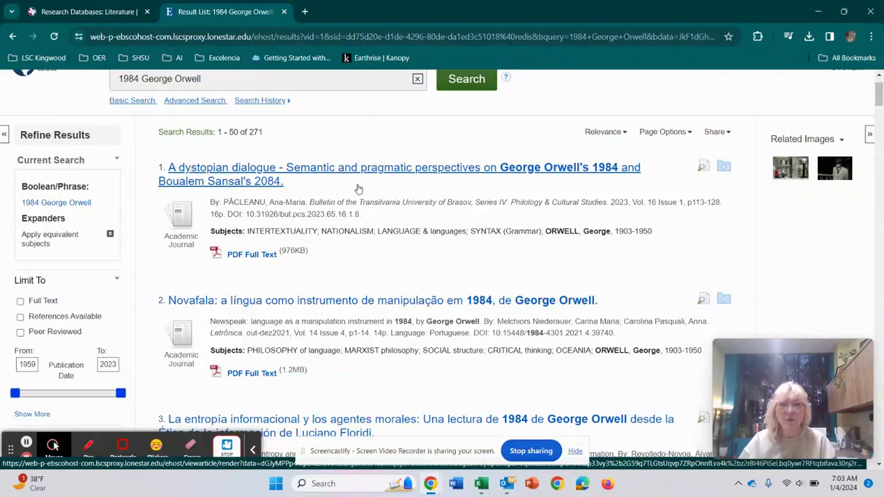
left_click(360, 173)
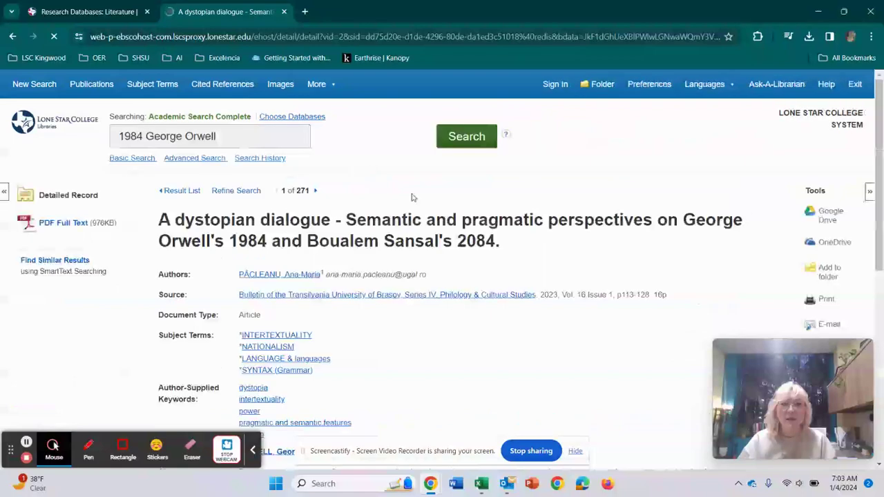
scroll(413, 196, "down", 4)
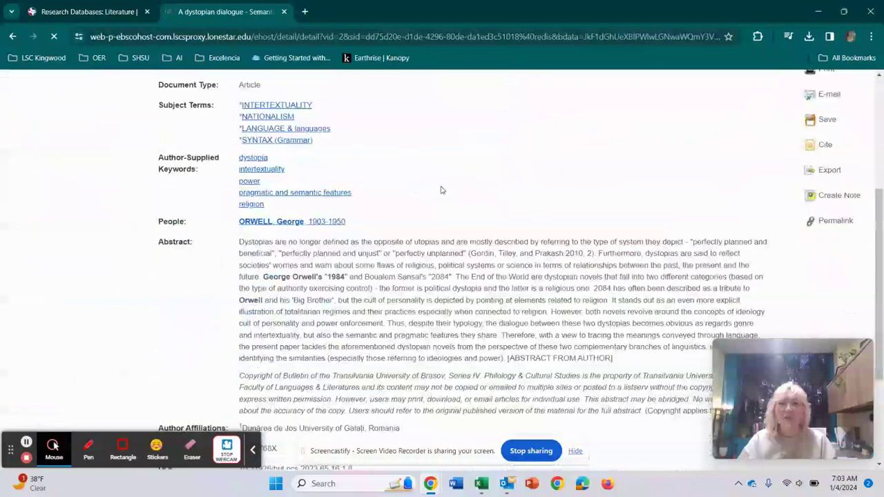
scroll(441, 190, "down", 1)
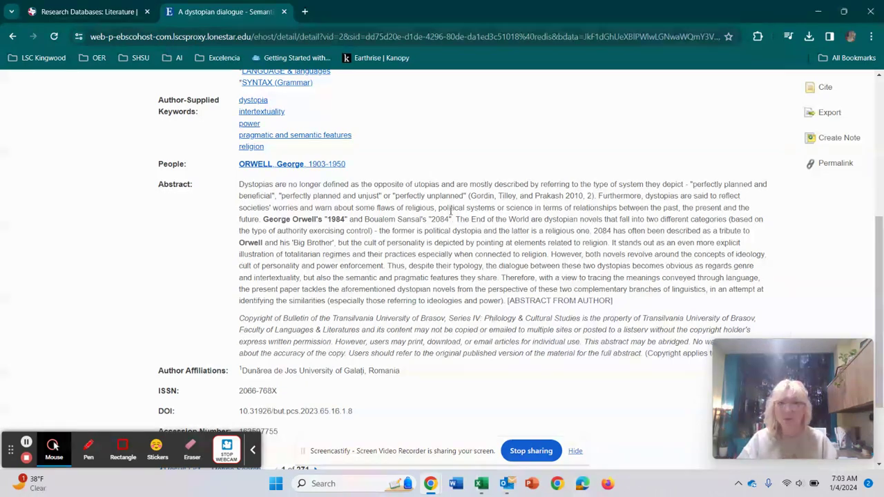
Open the article's PDF full text and bring up the form for e-mailing it
scroll(457, 248, "up", 2)
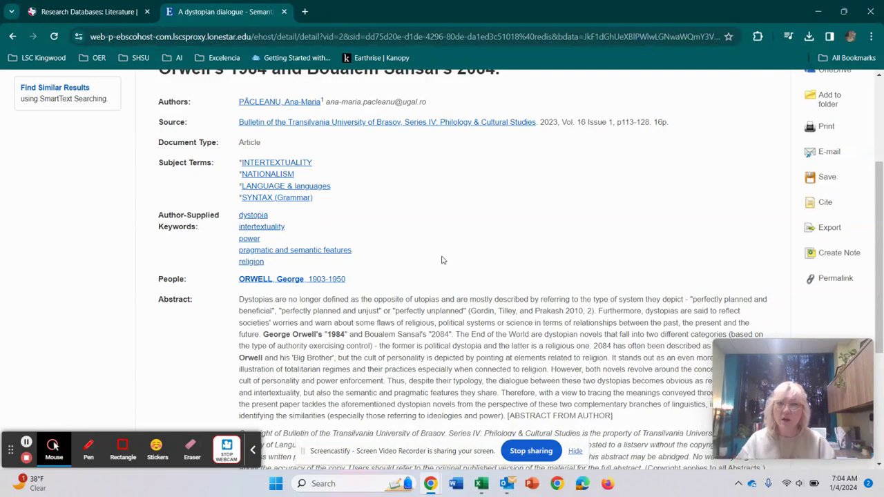
scroll(443, 261, "up", 3)
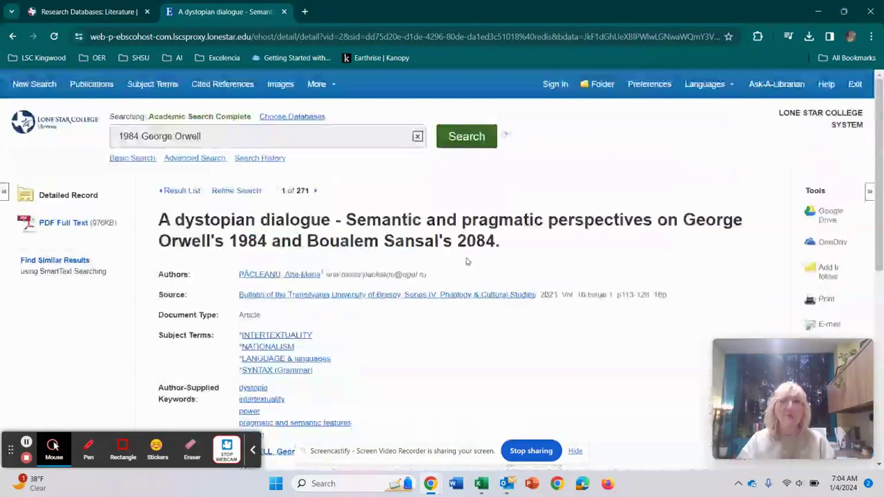
left_click(78, 223)
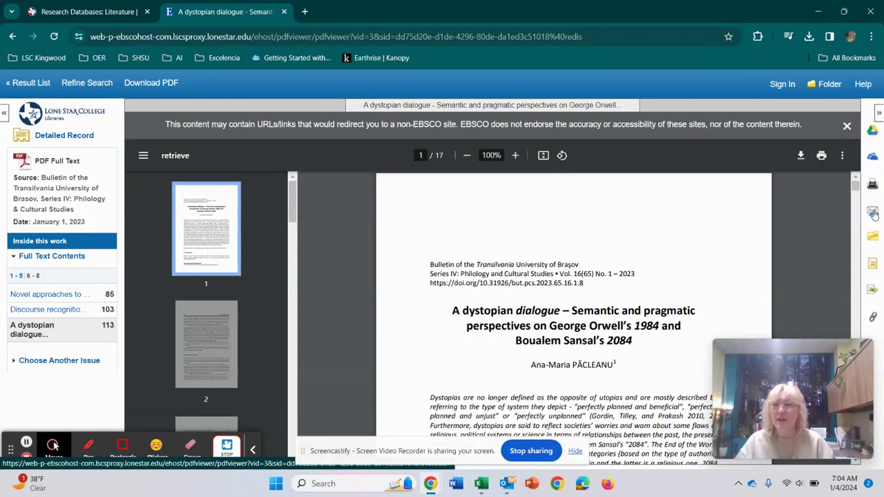
left_click(873, 215)
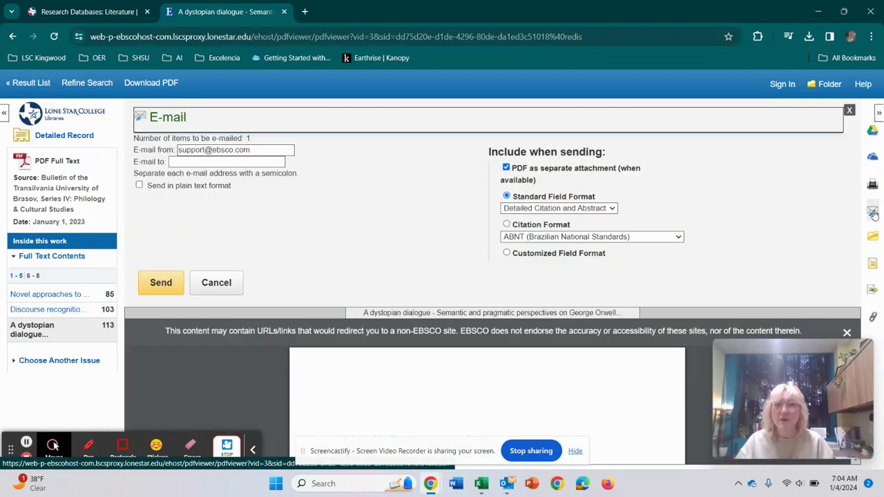
Enter the recipient's e-mail address, choose the MLA 9th Edition citation format, and close the e-mail form without sending
left_click(182, 163)
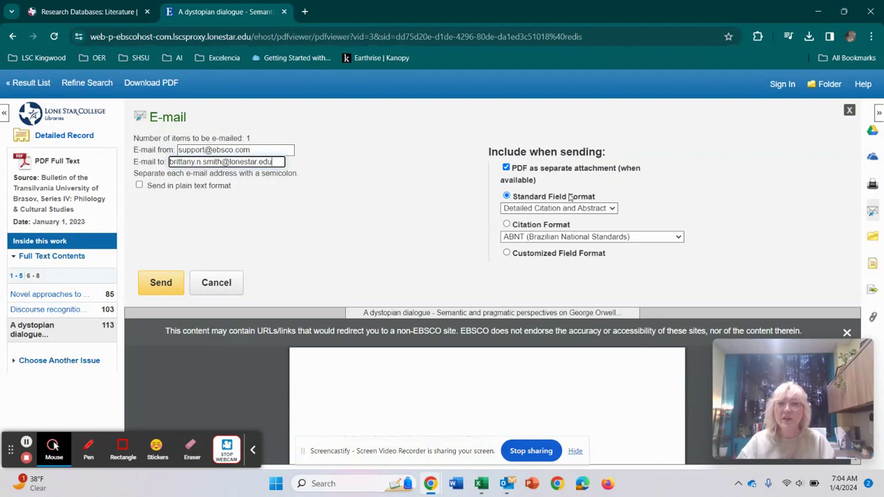
left_click(598, 238)
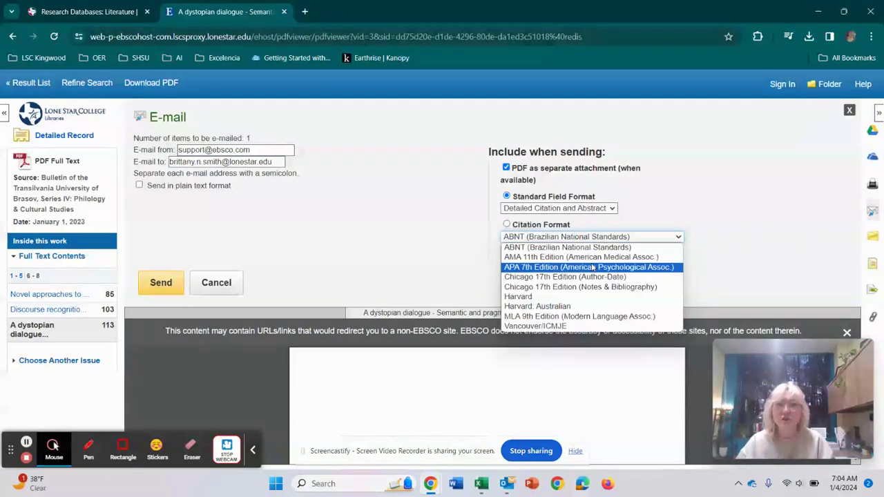
left_click(594, 316)
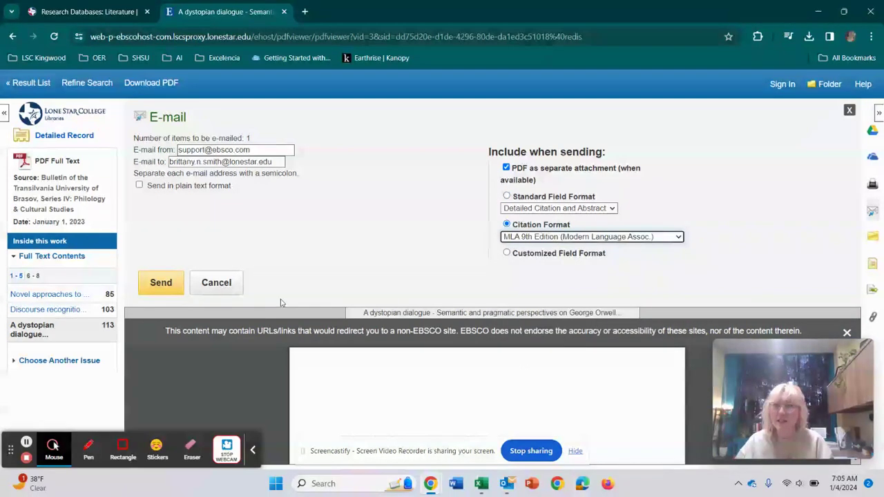
left_click(849, 111)
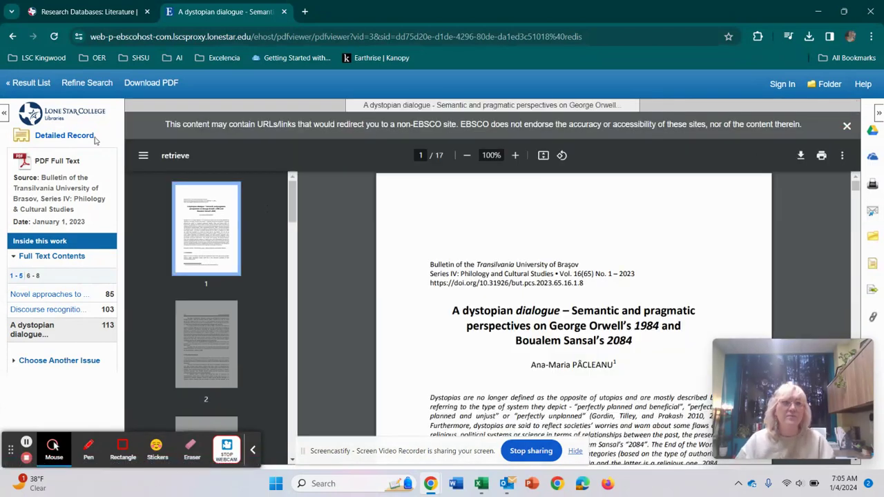
Return to the result list for "1984 George Orwell" and limit the publication date to start from 2000
left_click(35, 84)
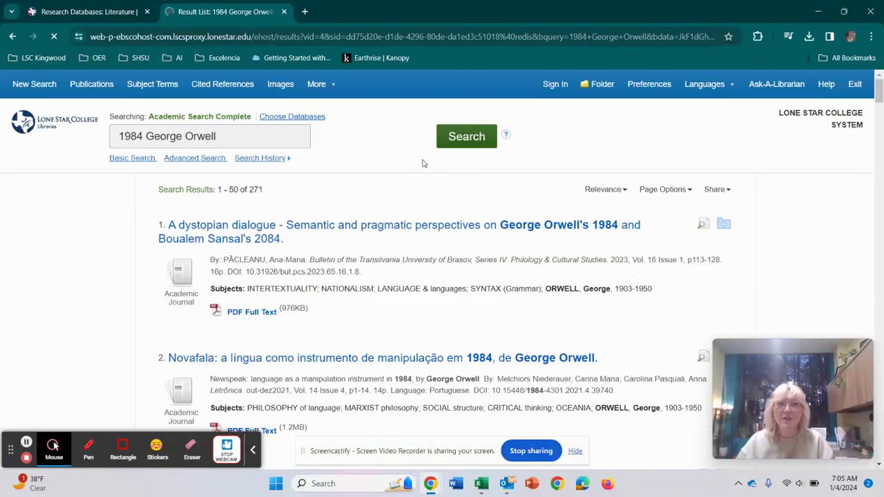
scroll(456, 343, "down", 3)
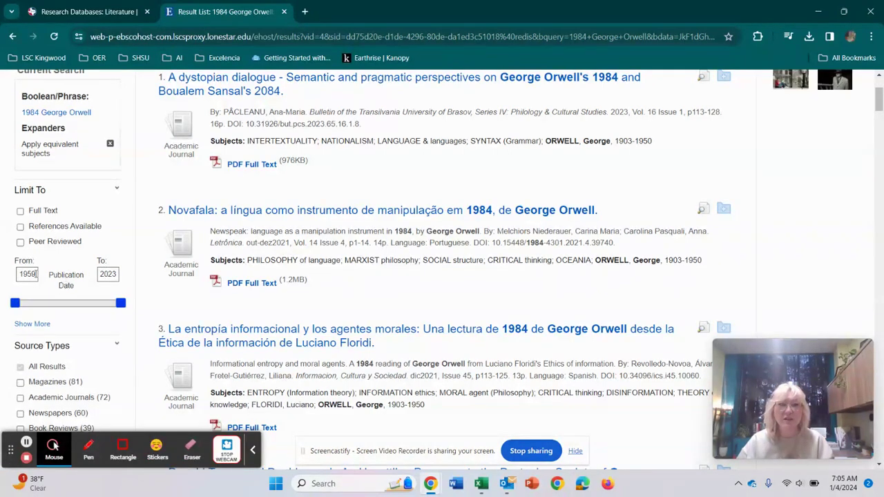
left_click(35, 274)
double_click(34, 274)
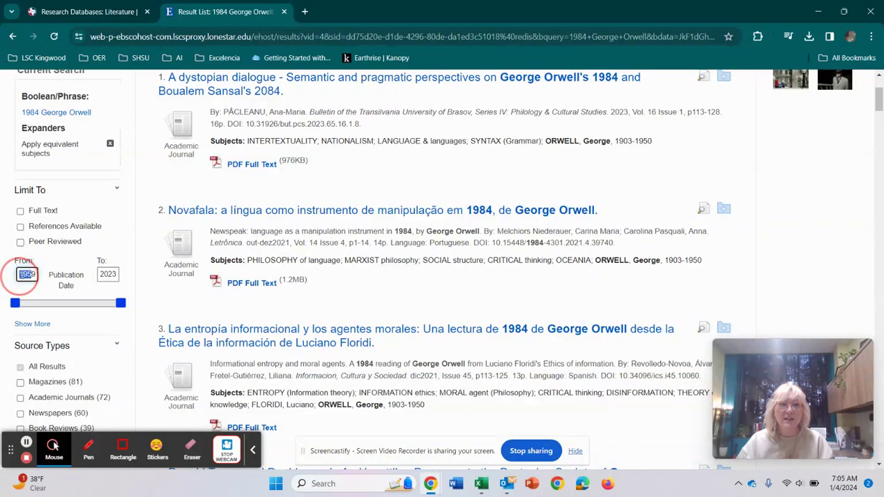
type("1")
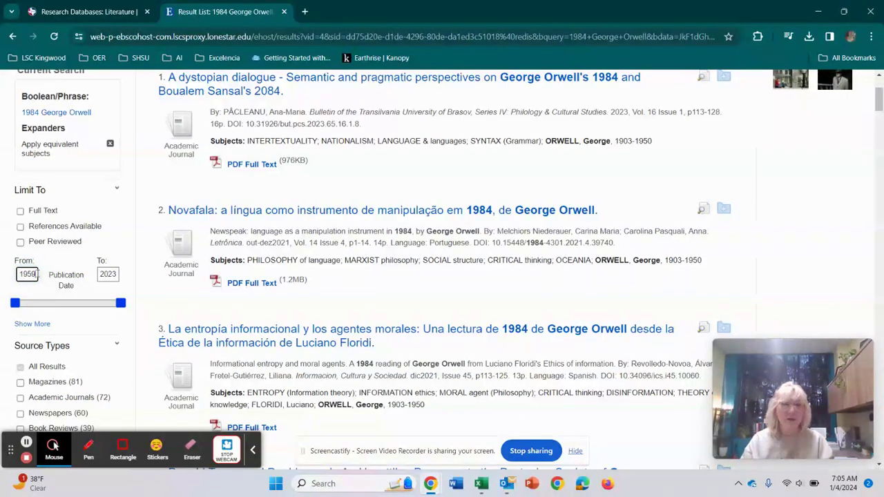
type("000")
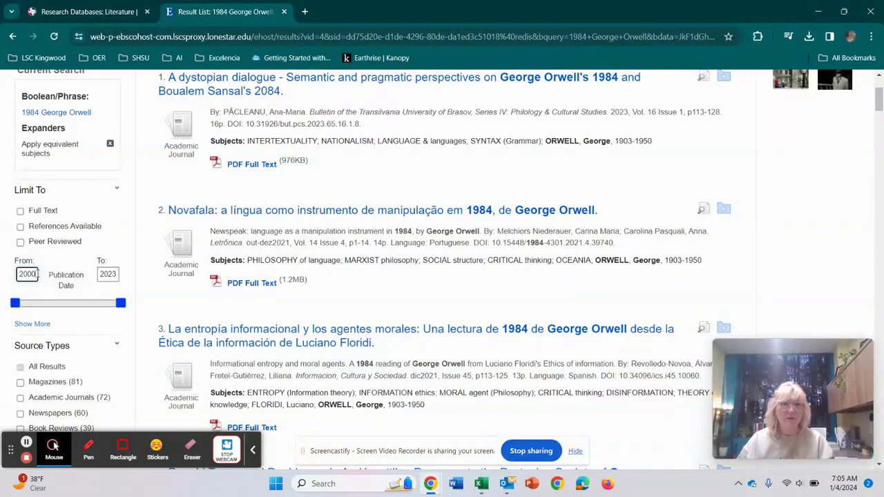
left_click(122, 235)
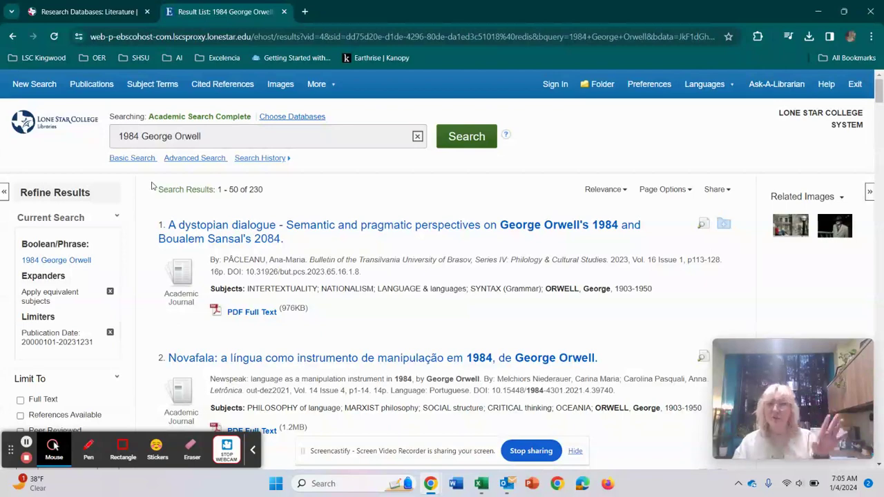
Go back from the literature databases page through the Research Databases subject list to the LSC Libraries home page
left_click(89, 11)
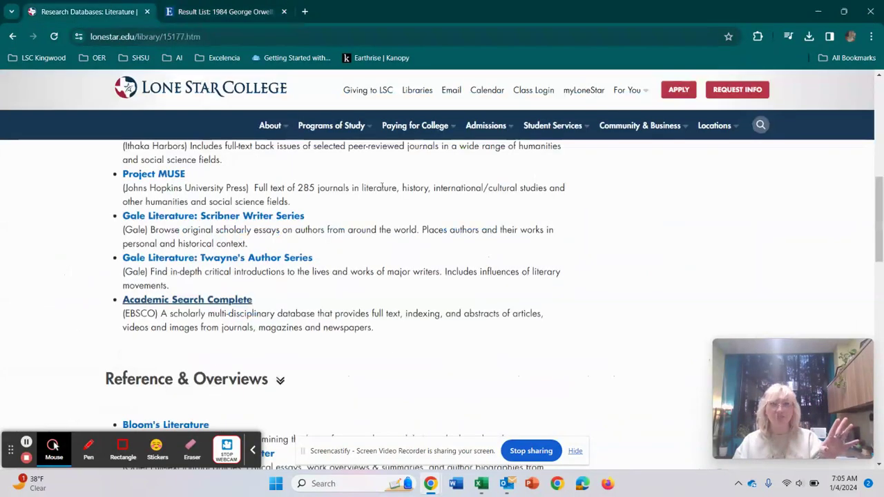
scroll(369, 274, "up", 7)
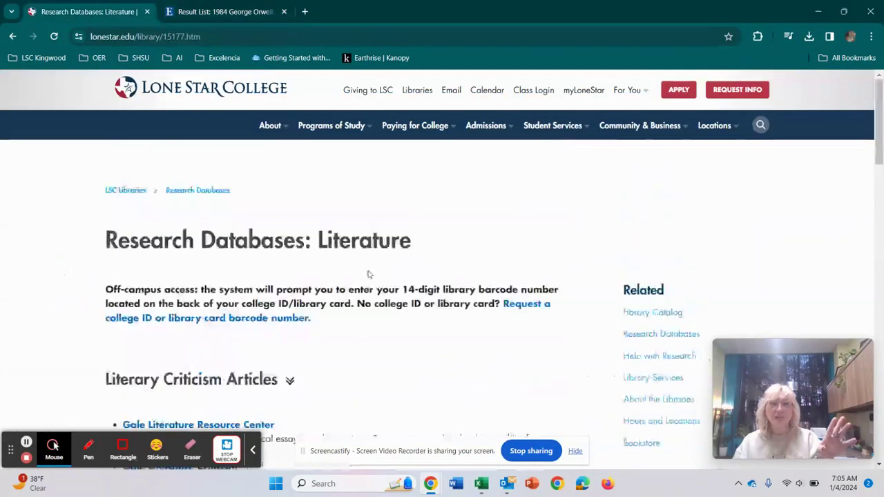
left_click(14, 38)
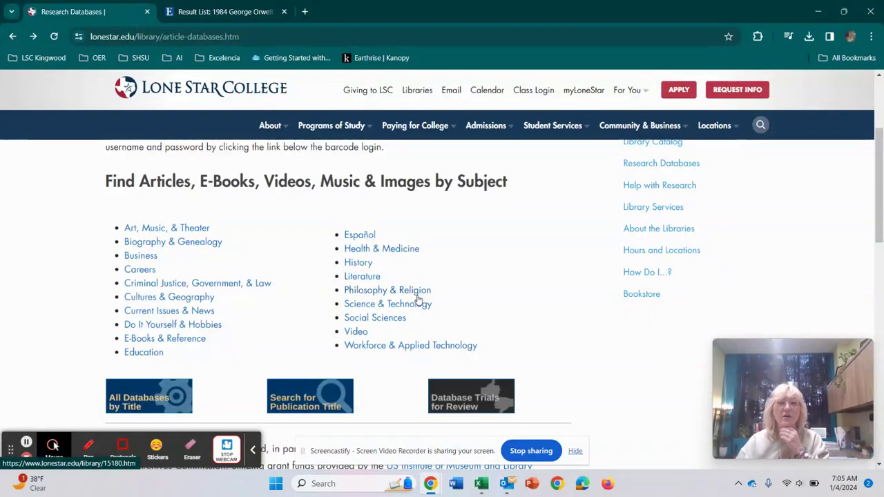
left_click(250, 6)
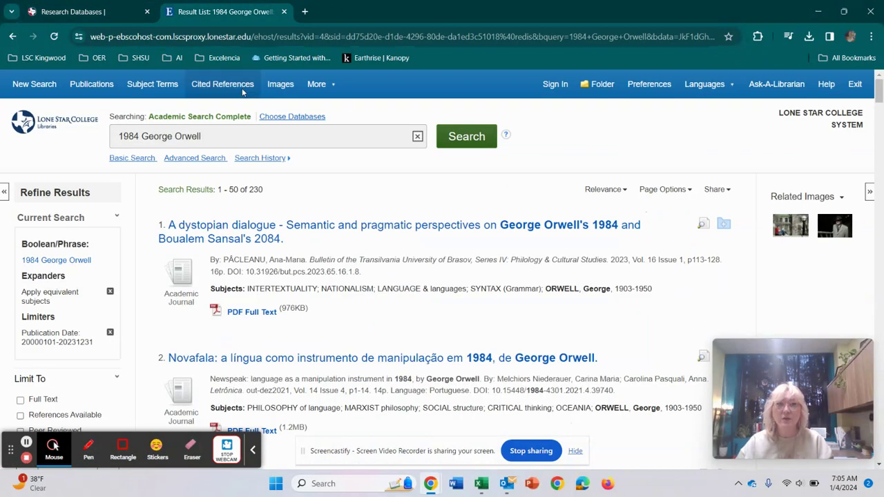
left_click(98, 4)
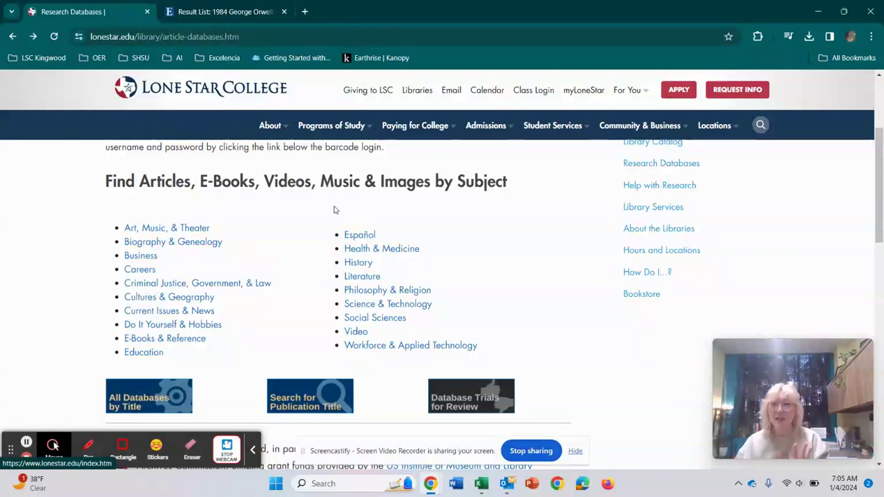
scroll(334, 209, "up", 3)
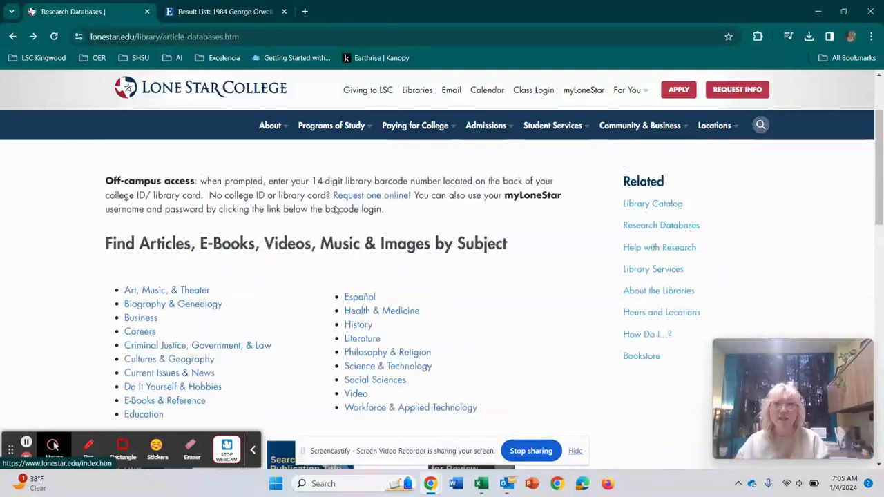
left_click(13, 37)
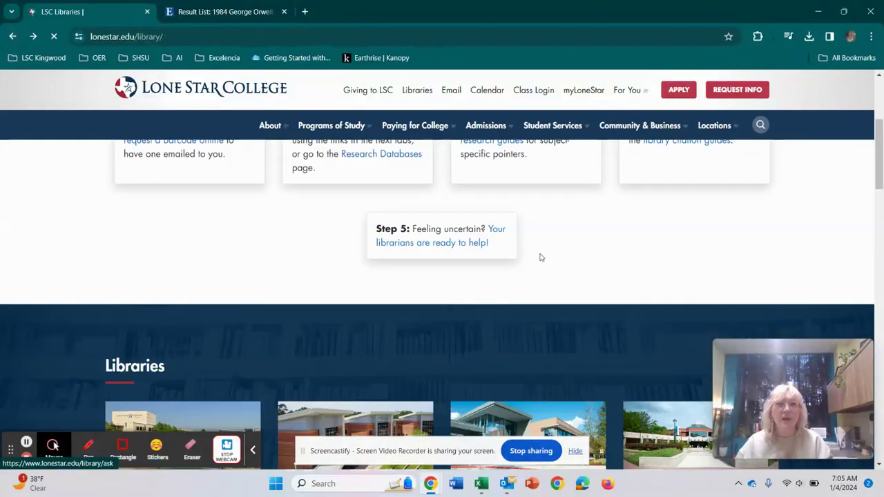
scroll(635, 290, "up", 4)
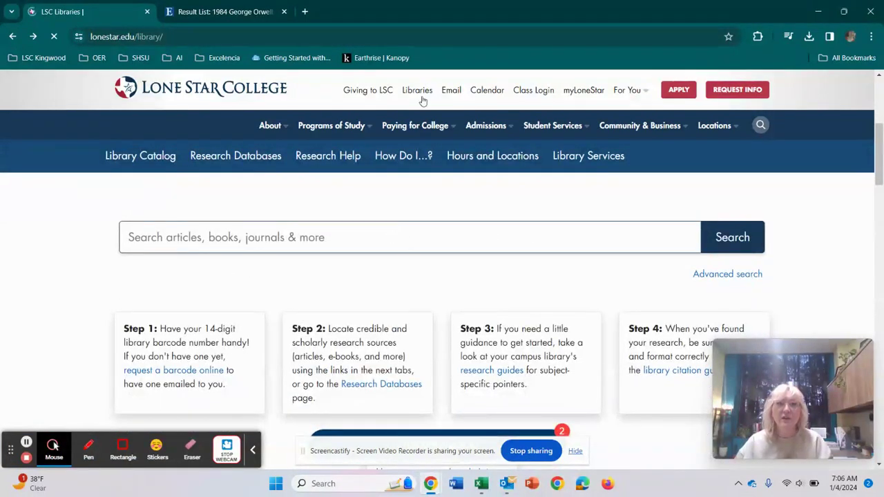
Search the library's articles, books and journals for "1984 George Orwell" from the LSC Libraries home page
left_click(372, 234)
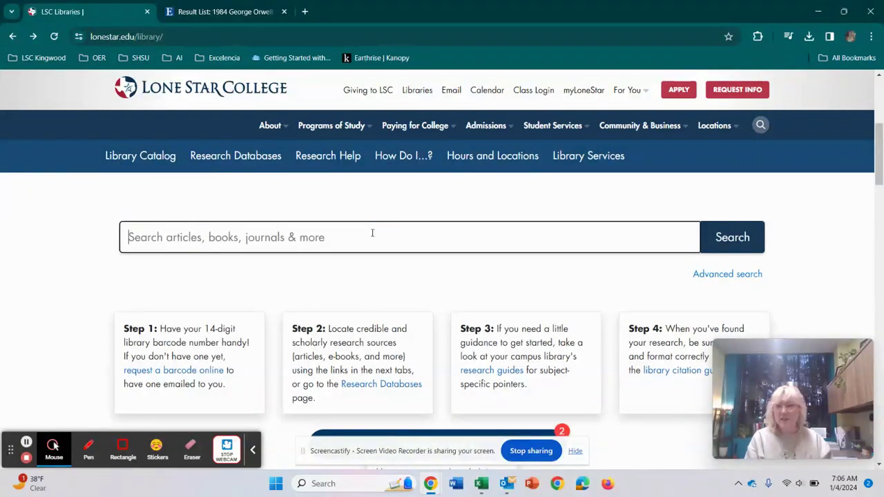
type("1984 ")
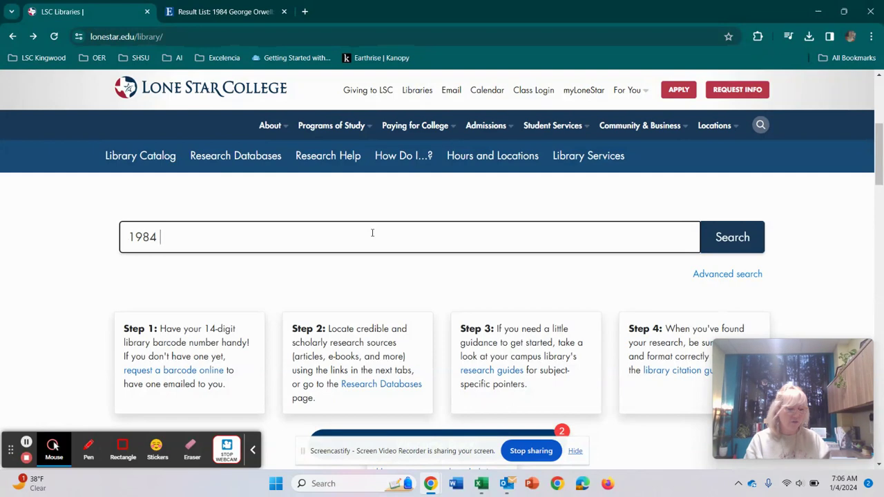
type("George Orwell")
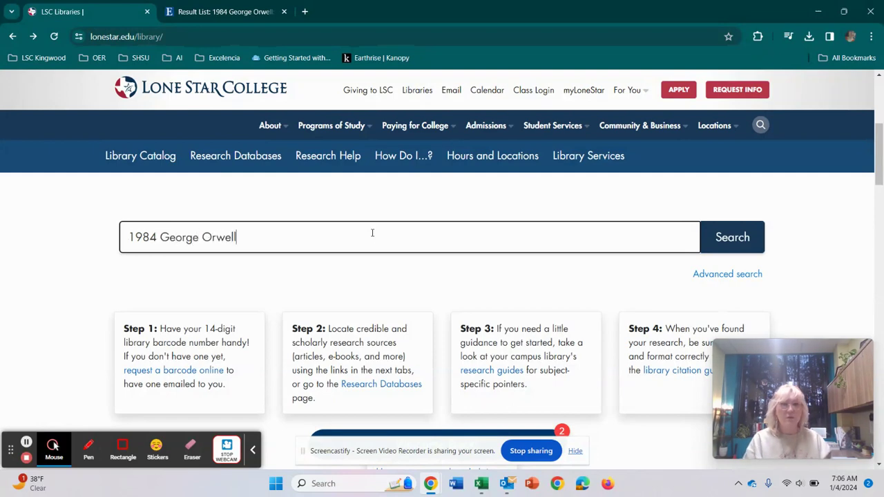
key("Return")
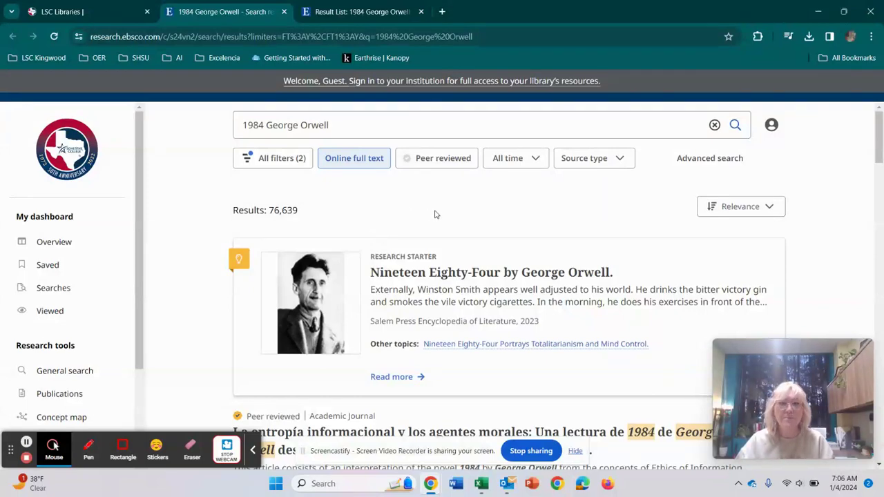
Browse the search results and check the full-text access options of "George Orwell and Religion" and "How to Write about George Orwell"
scroll(465, 217, "down", 1)
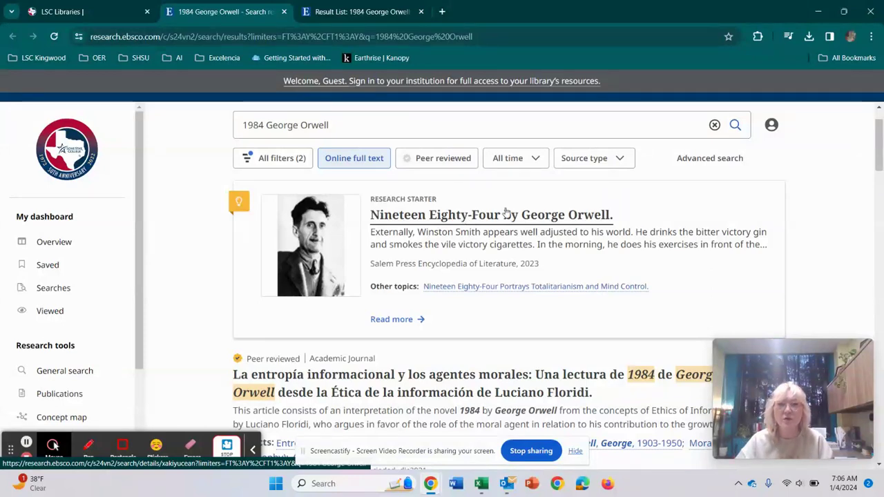
scroll(507, 211, "down", 3)
scroll(507, 211, "down", 6)
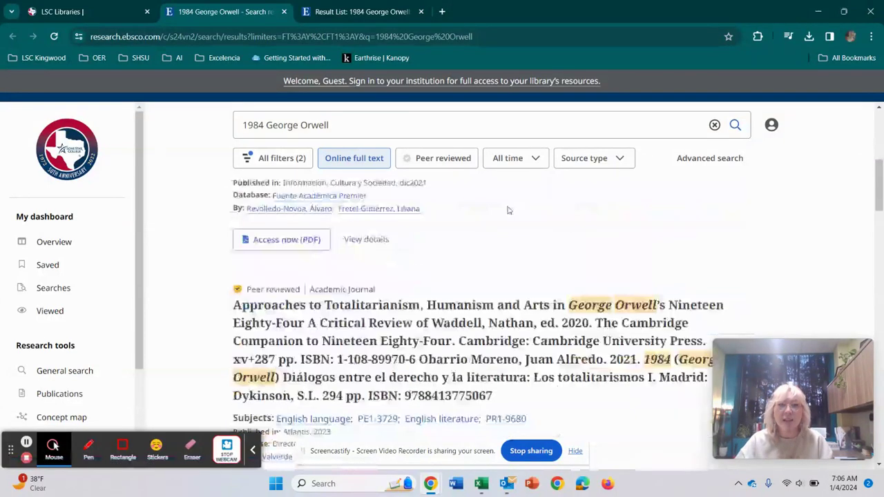
scroll(508, 210, "down", 6)
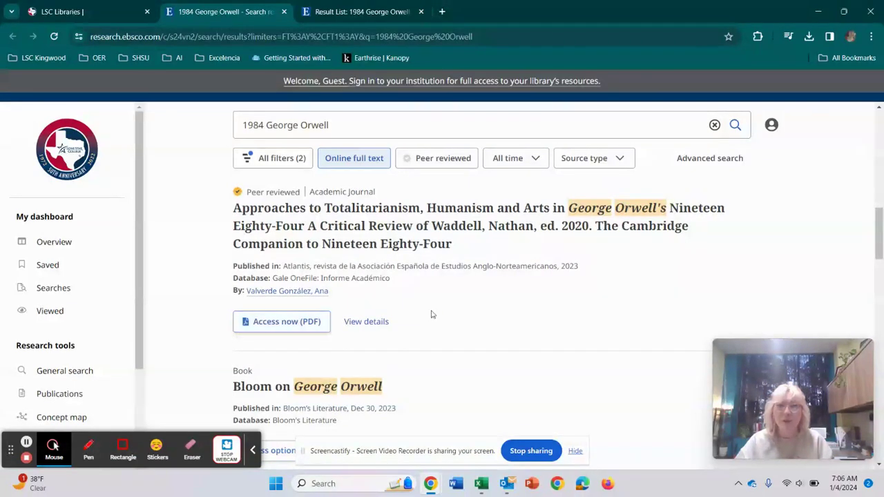
scroll(432, 314, "down", 1)
scroll(432, 314, "down", 1)
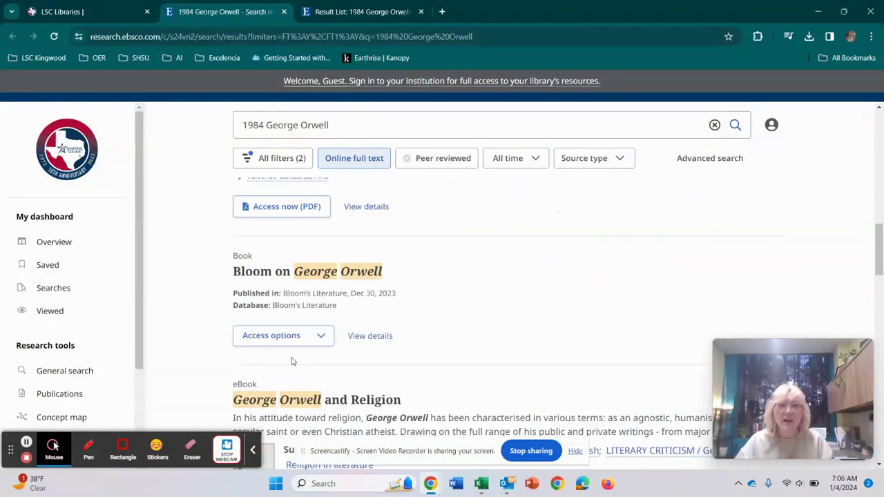
scroll(408, 337, "down", 4)
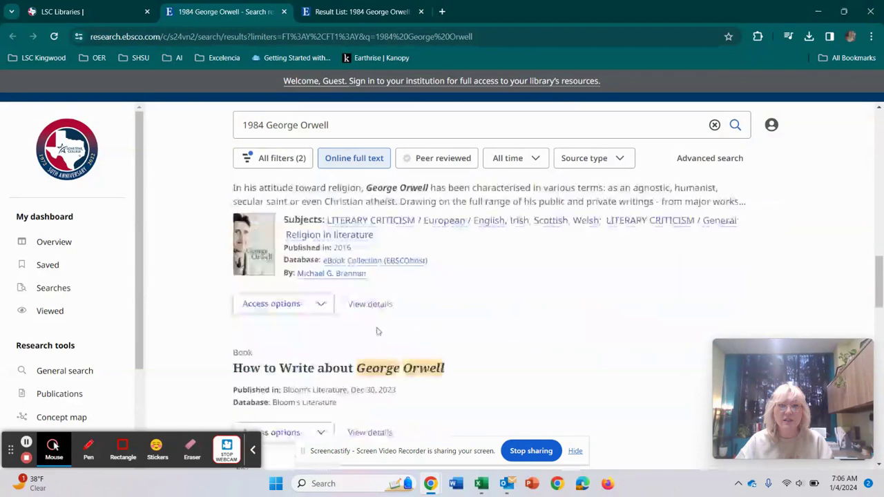
left_click(320, 305)
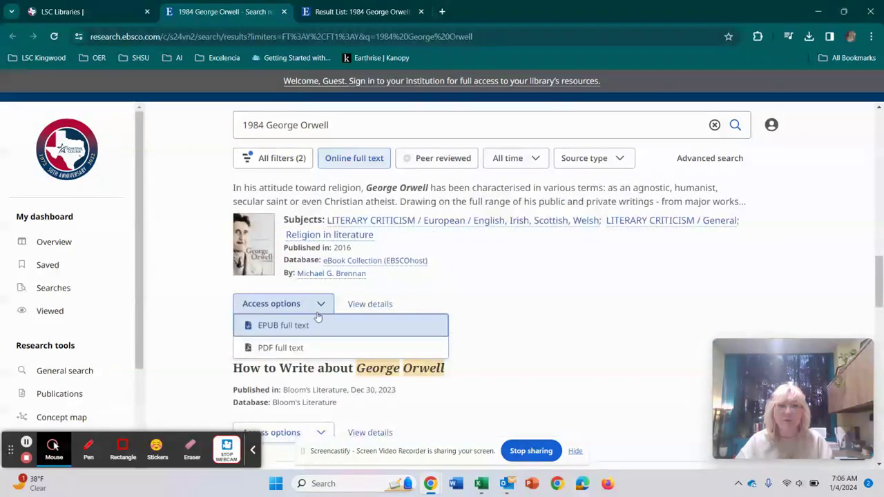
left_click(563, 316)
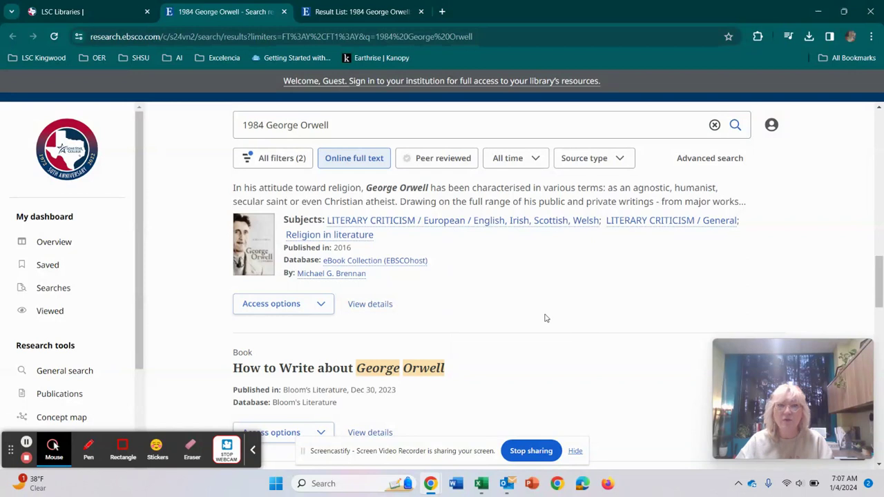
scroll(546, 318, "down", 2)
left_click(319, 320)
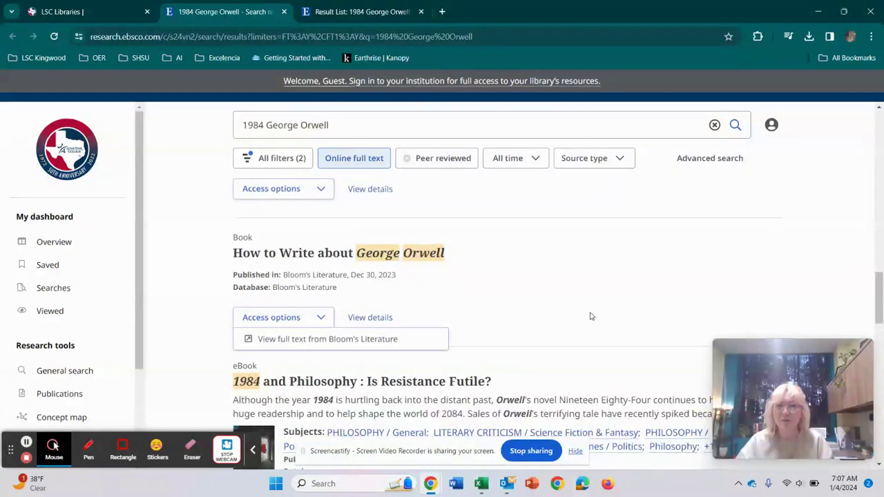
left_click(535, 311)
Try to open the Bloom's Literature full text of "Bloom on George Orwell" through the institution sign-in, then dismiss the sign-in request
scroll(530, 312, "up", 3)
scroll(527, 313, "up", 3)
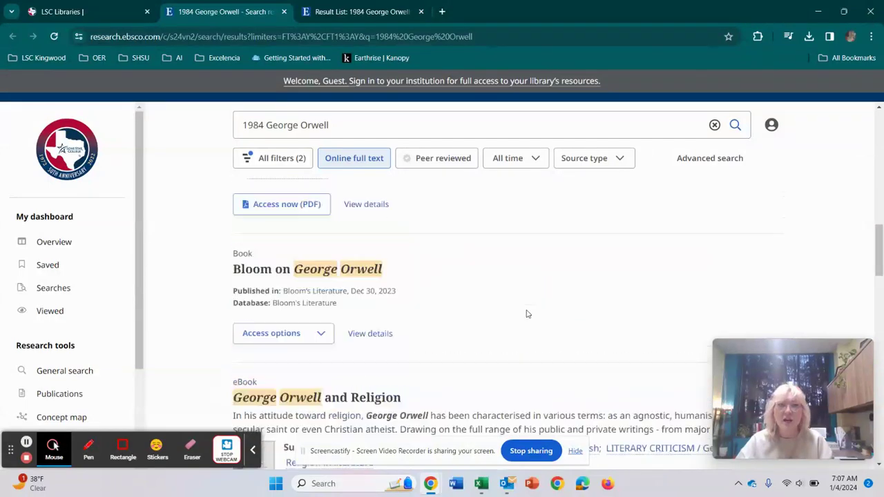
left_click(315, 343)
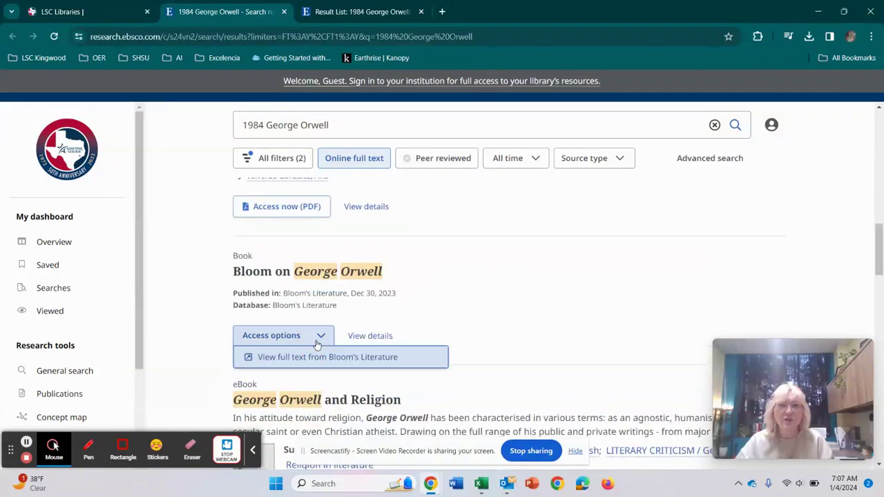
left_click(326, 361)
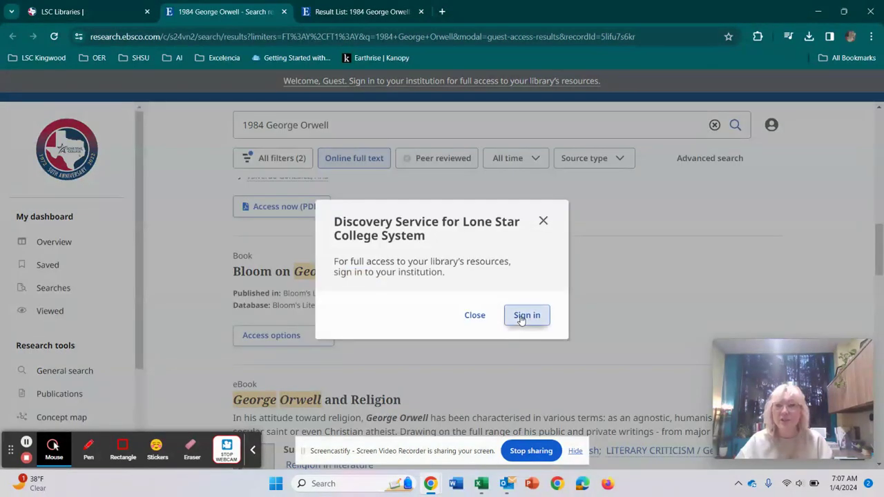
left_click(521, 318)
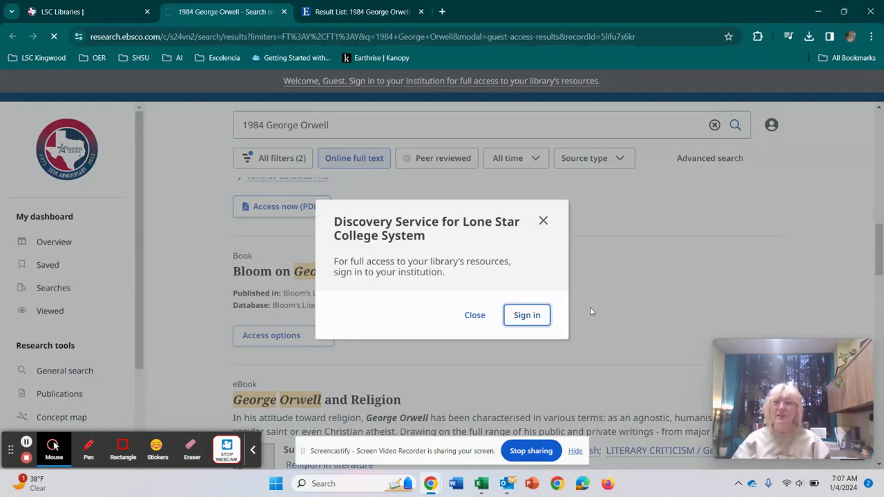
left_click(535, 322)
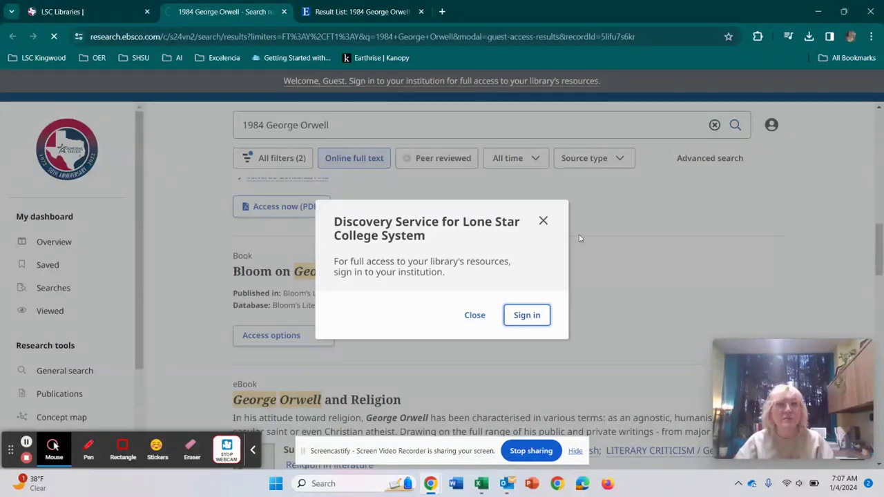
left_click(544, 223)
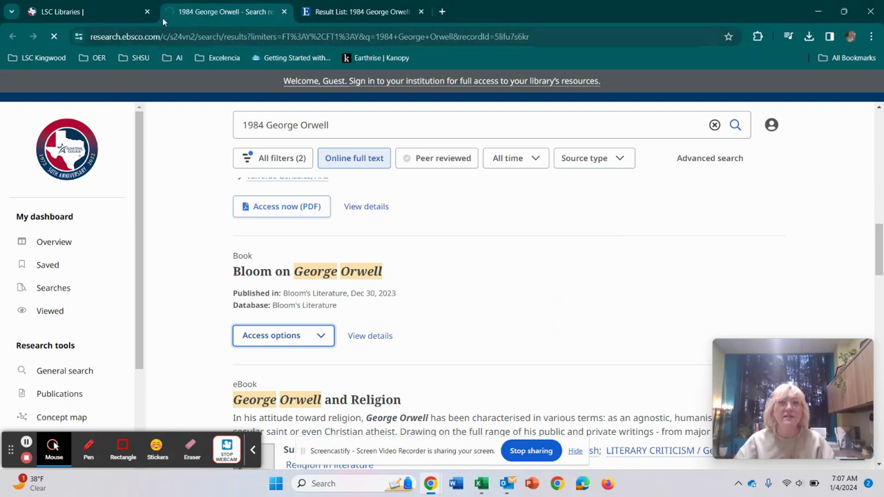
Try to open the Bloom's Literature full text of "How to Write about George Orwell" through the institution sign-in, then dismiss the sign-in request
scroll(446, 264, "down", 6)
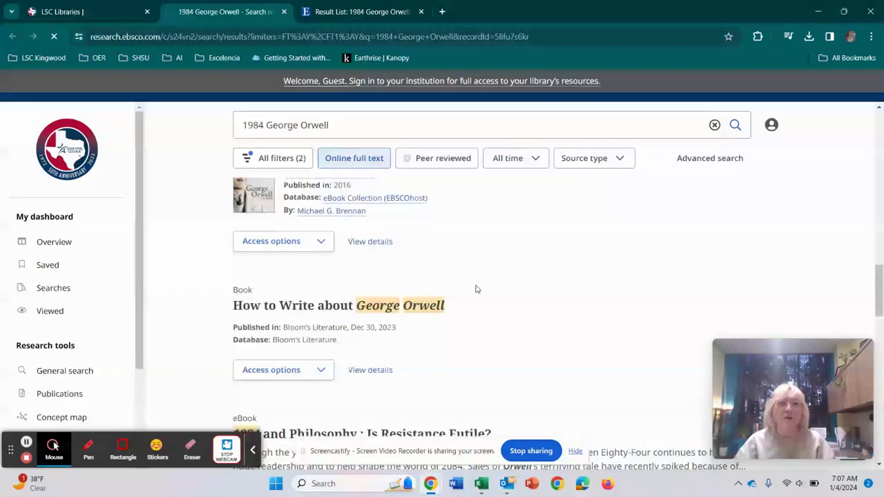
left_click(321, 261)
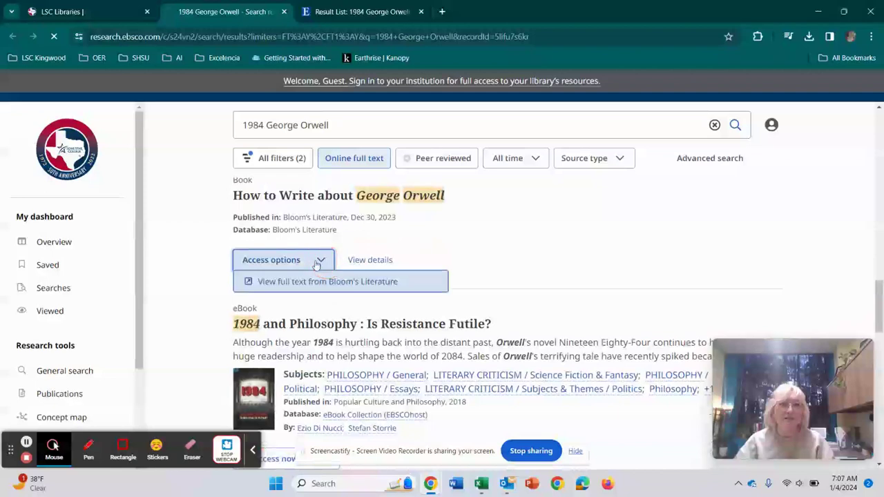
left_click(322, 283)
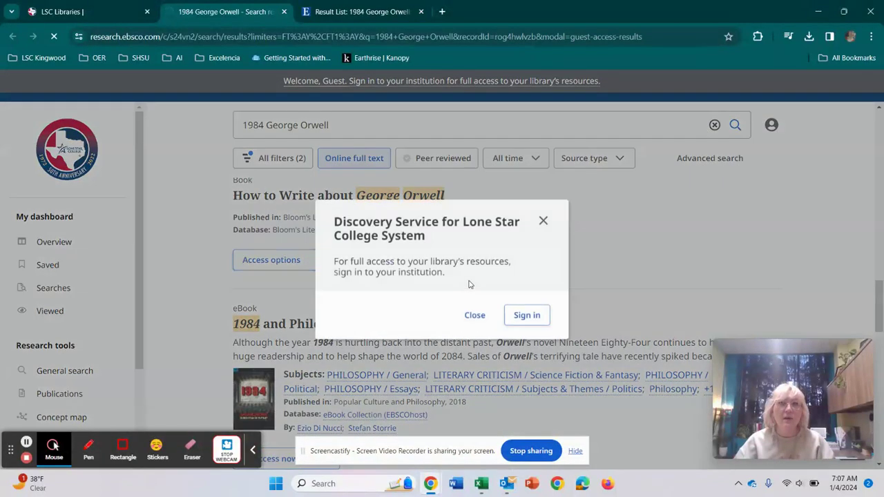
left_click(529, 315)
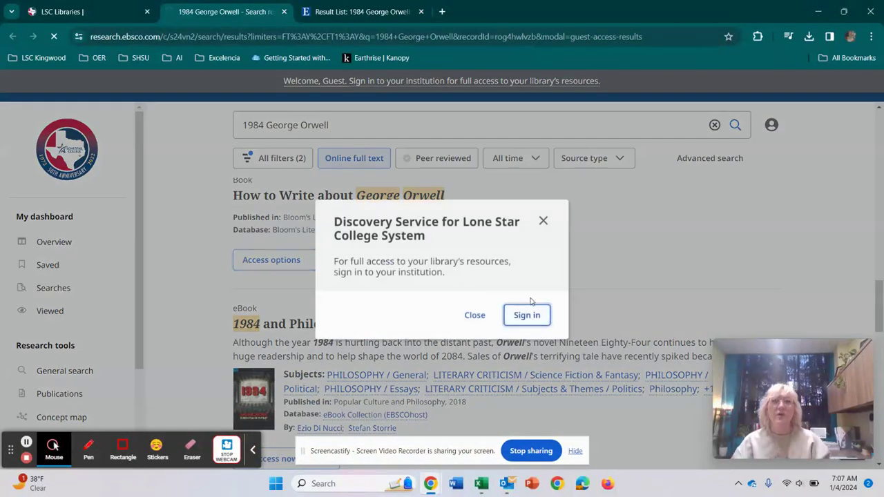
left_click(544, 222)
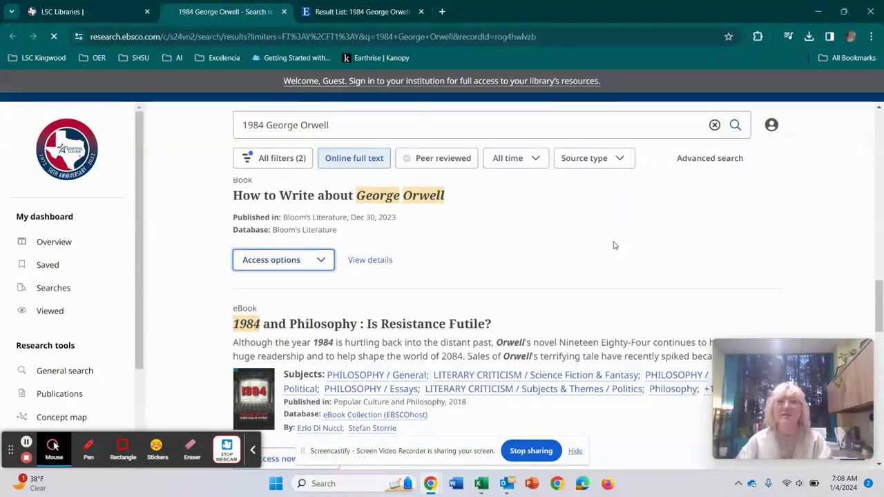
Return to the LSC Libraries home page and reload it from its top to reach the chat icon
left_click(103, 5)
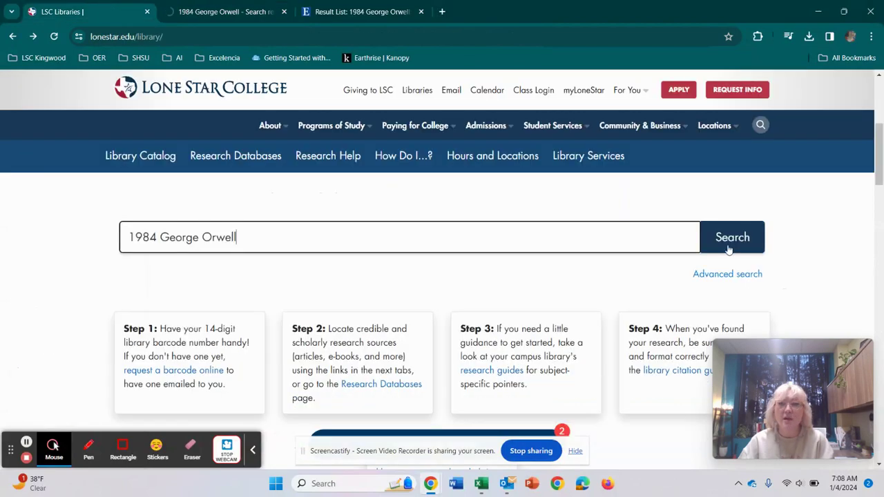
scroll(729, 280, "up", 5)
scroll(728, 286, "down", 5)
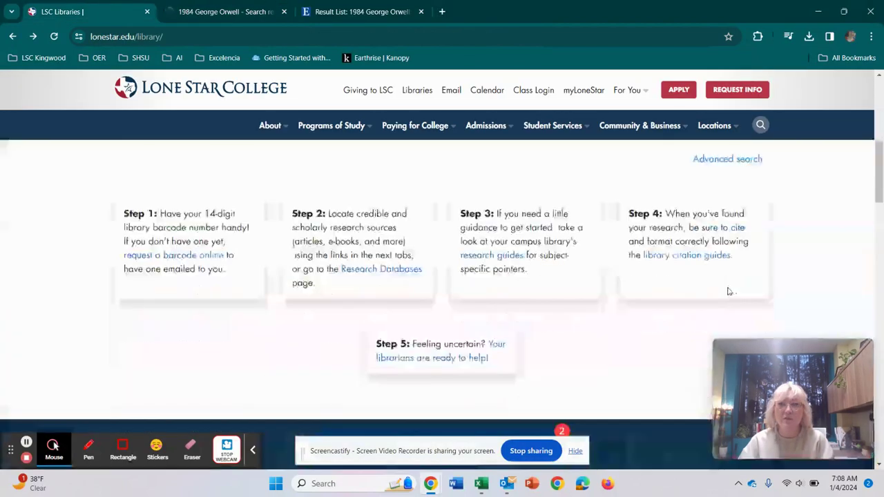
scroll(728, 287, "up", 5)
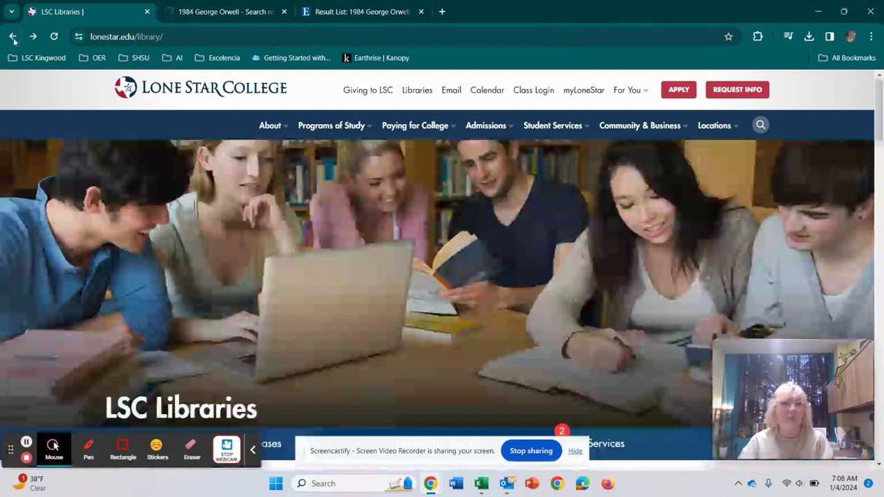
left_click(52, 36)
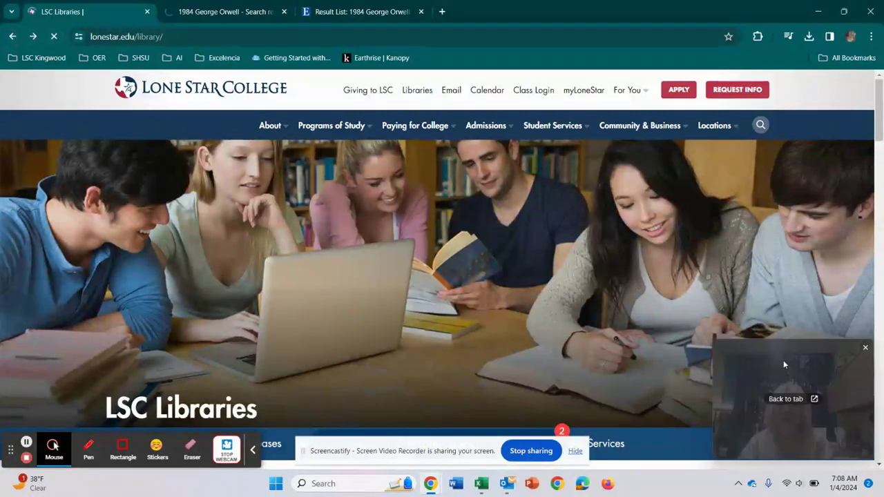
left_click_drag(773, 347, 71, 324)
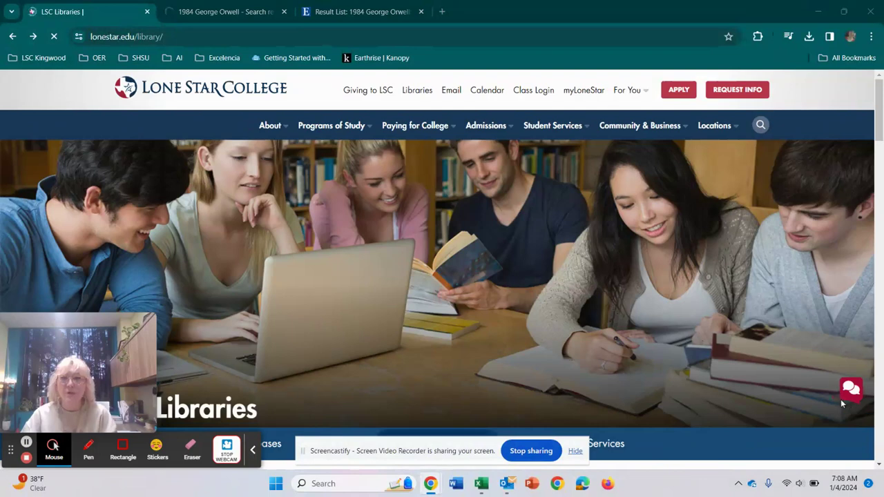